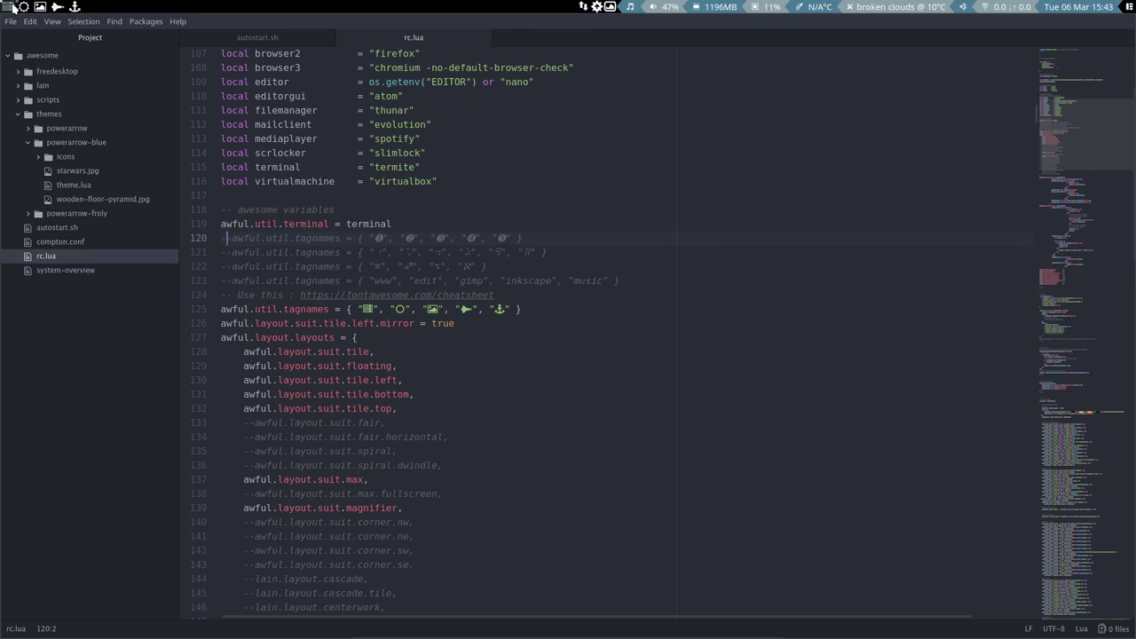
Step: Scroll rc.lua from line 107 down to the Menu section near line 215, where myawesomemenu is defined
scroll(370, 379, "down", 1)
scroll(371, 379, "down", 5)
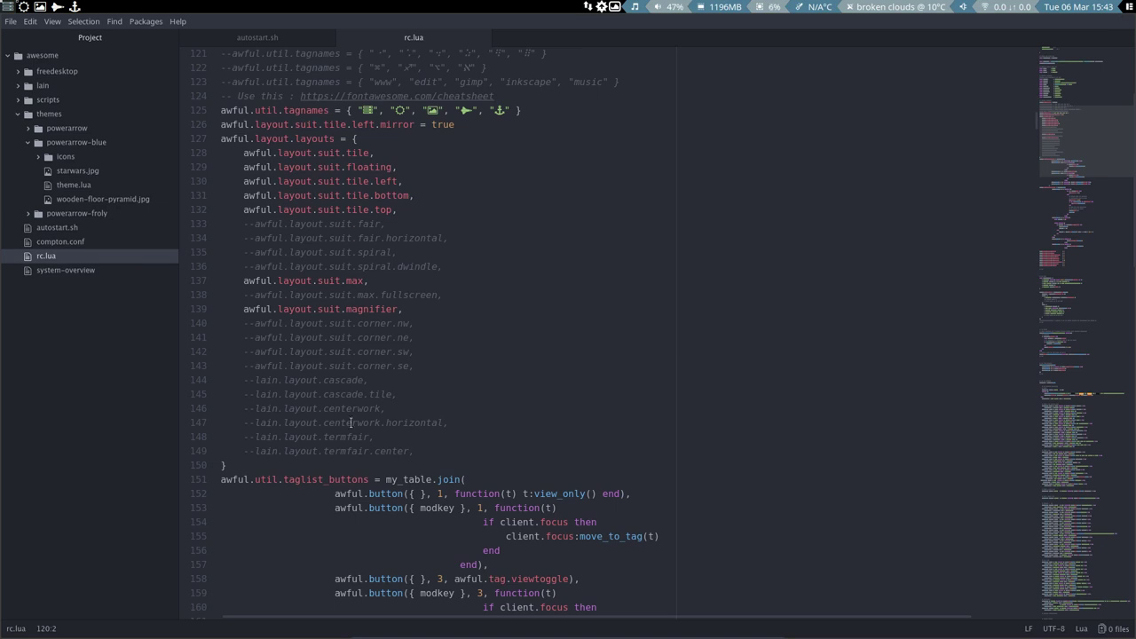
scroll(351, 423, "down", 10)
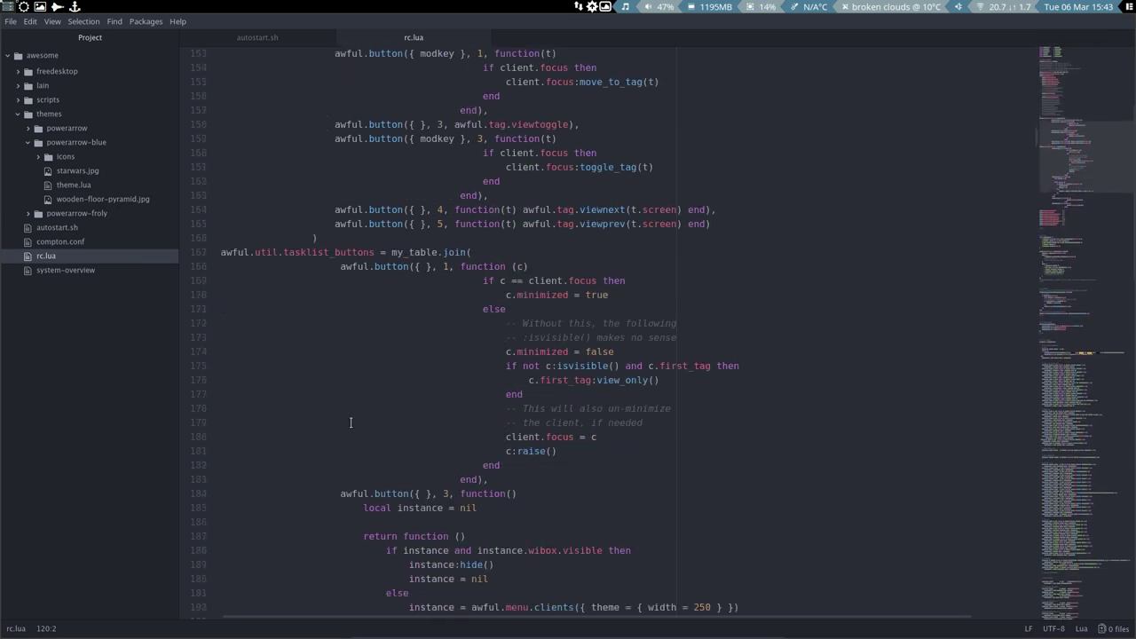
scroll(351, 422, "down", 6)
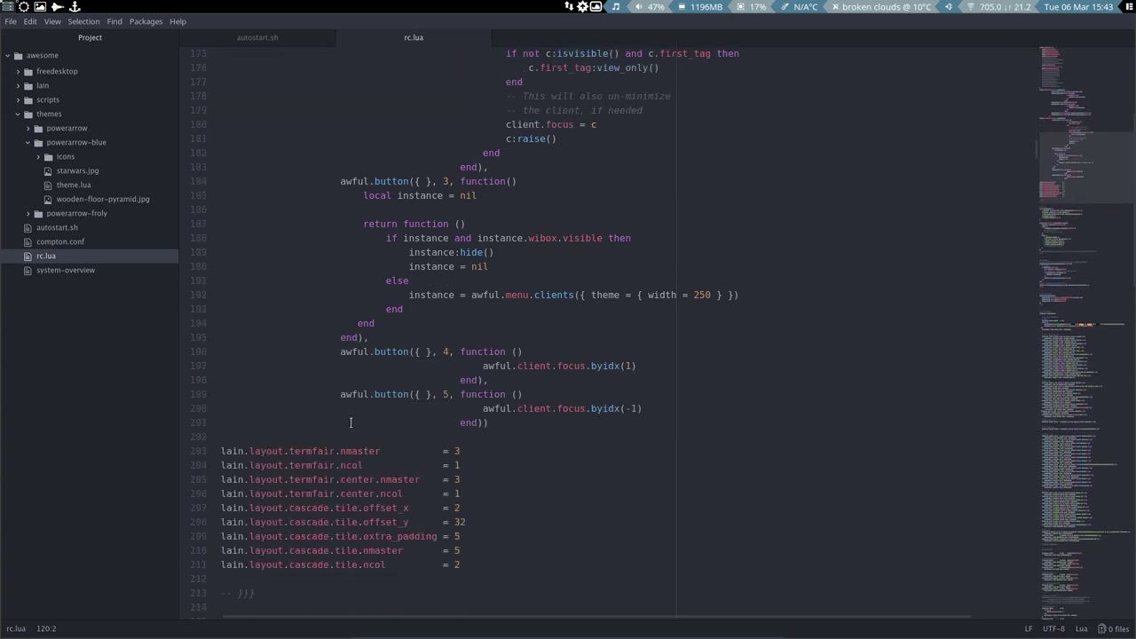
scroll(351, 423, "down", 4)
scroll(351, 423, "down", 1)
scroll(351, 423, "down", 5)
scroll(351, 422, "down", 1)
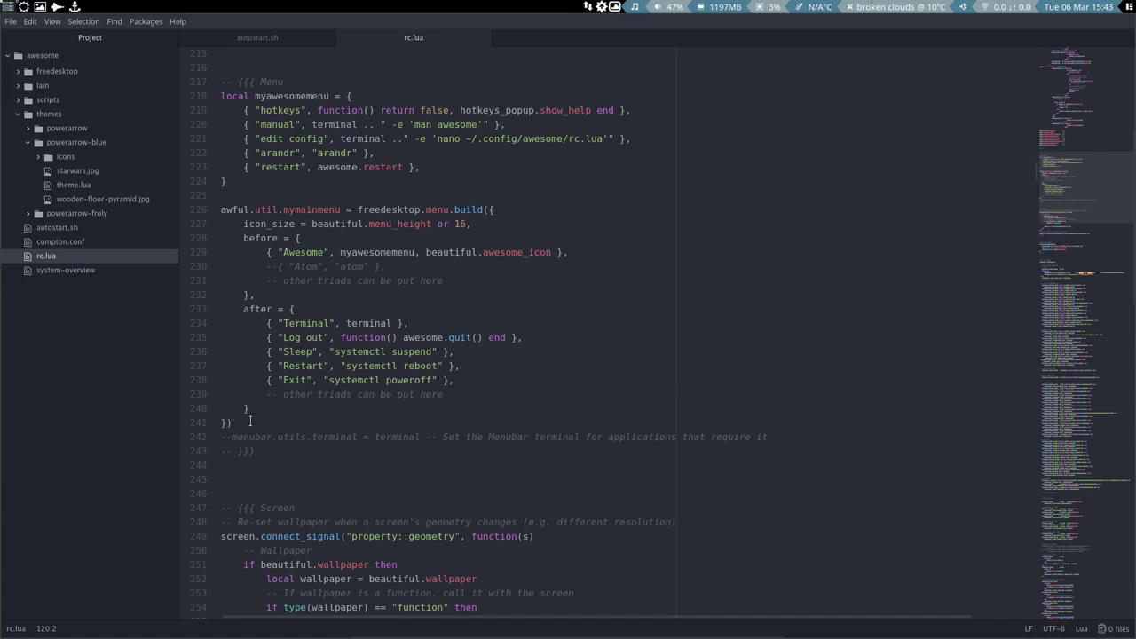
key("super+w")
mouse_move(287, 432)
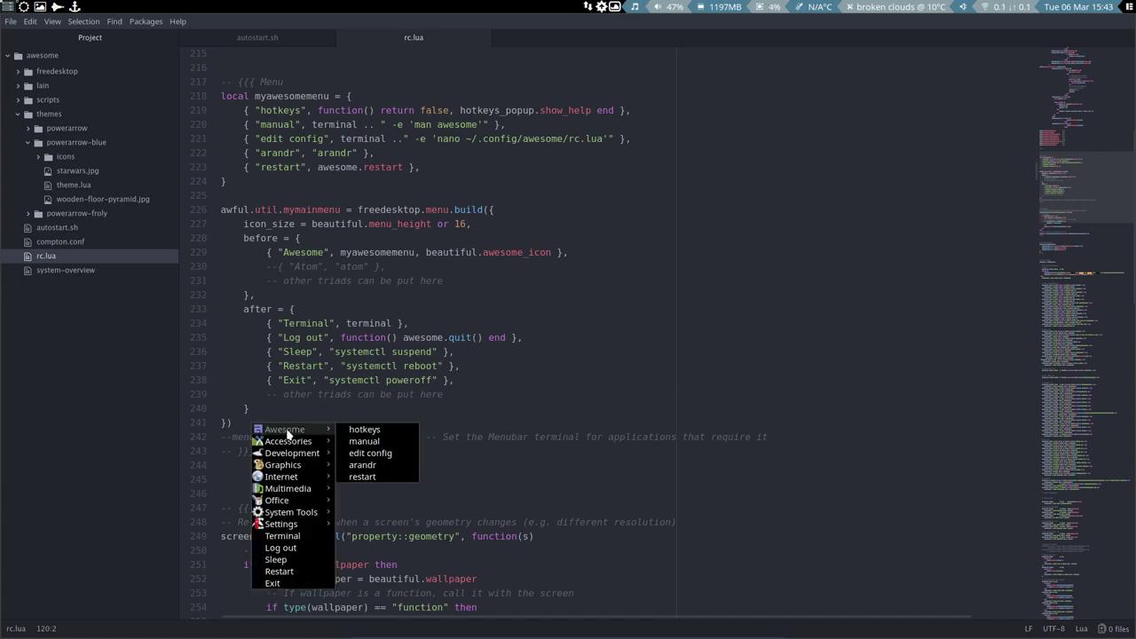
key("Escape")
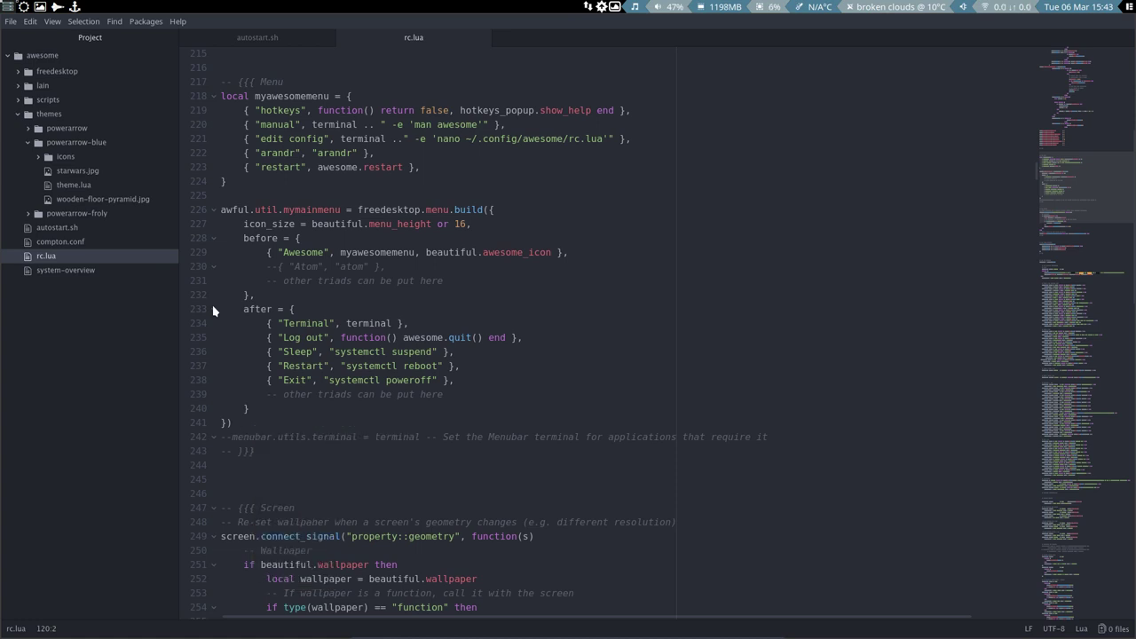
key("super+s")
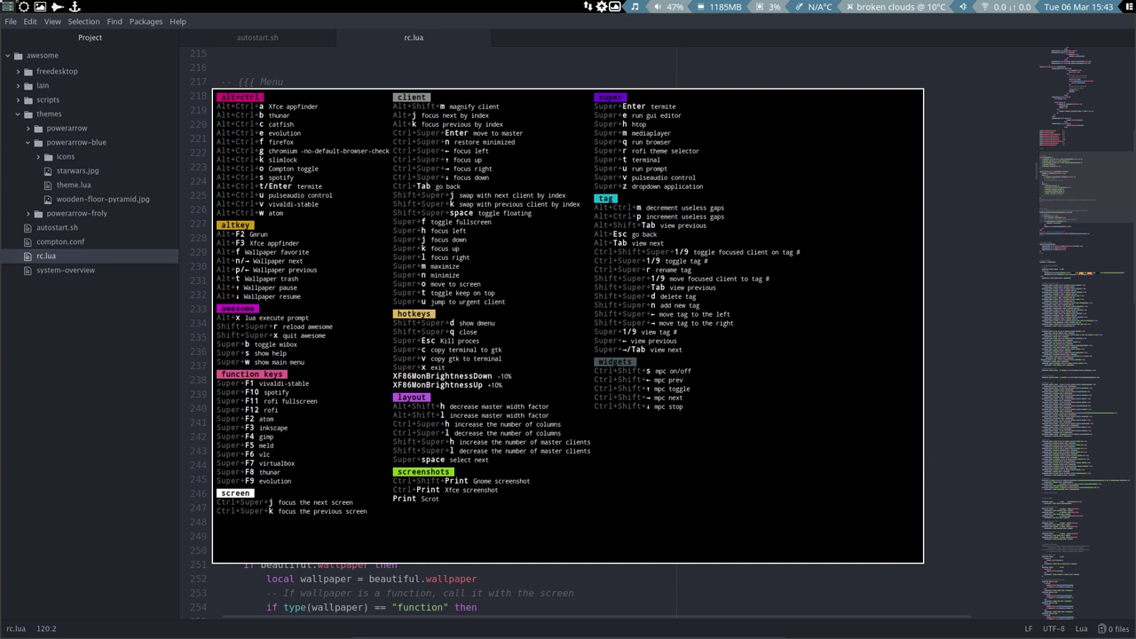
key("Escape")
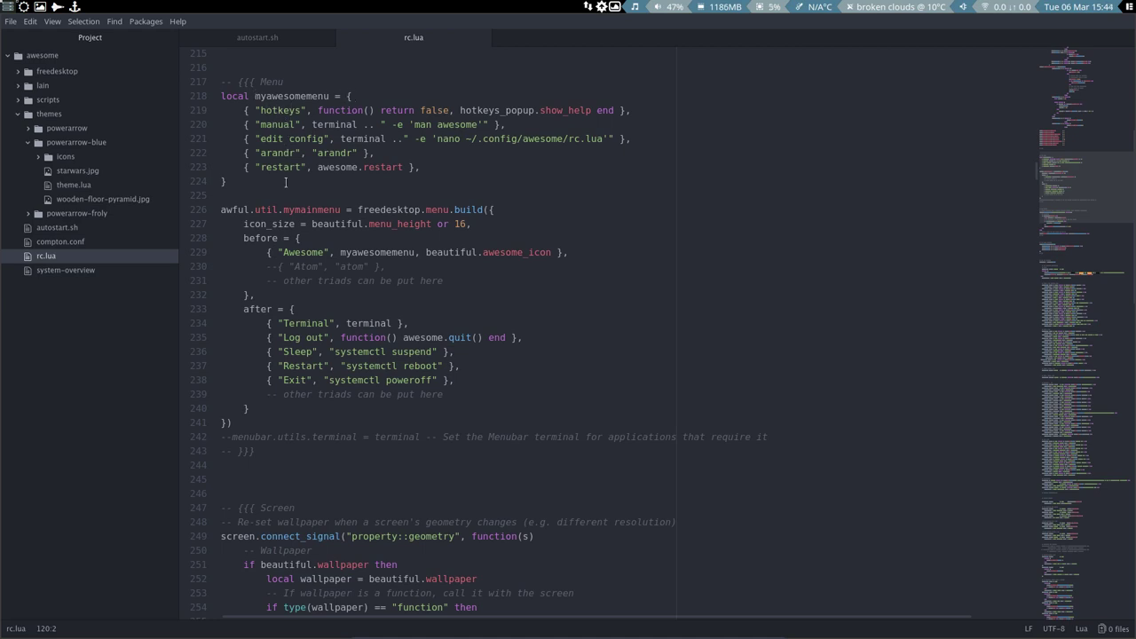
key("super+w")
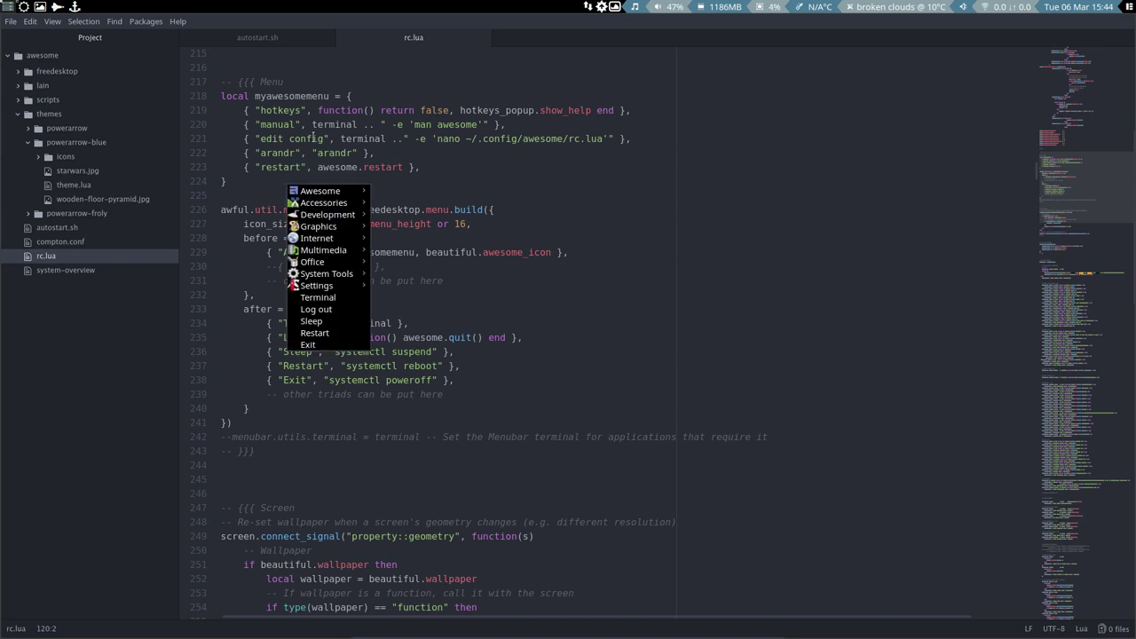
mouse_move(322, 191)
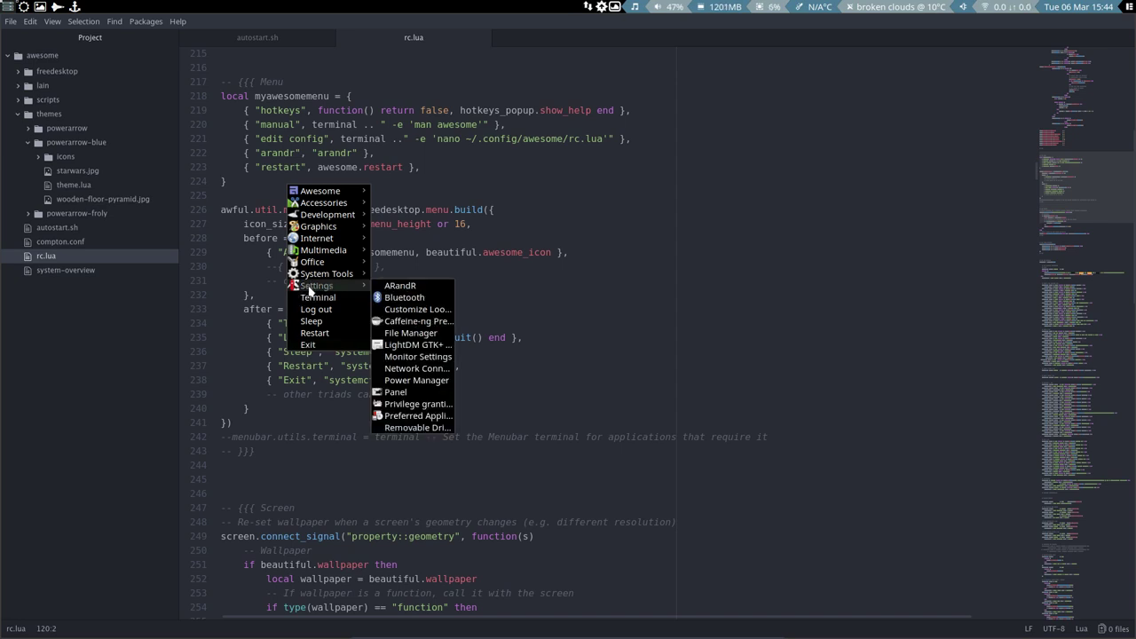
mouse_move(315, 224)
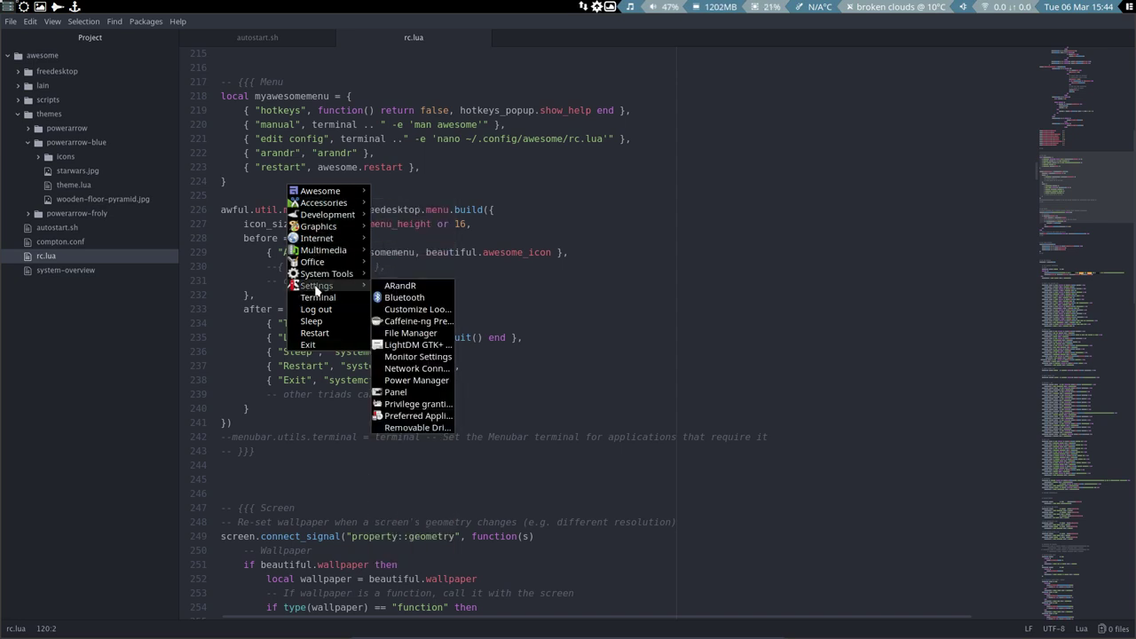
left_click(603, 210)
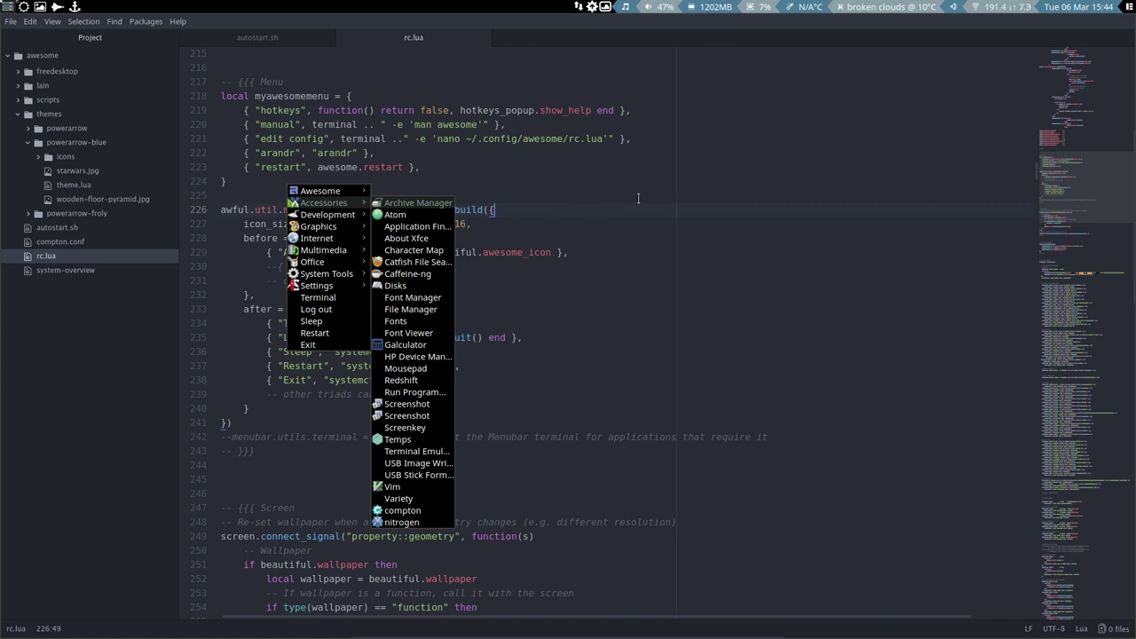
left_click(661, 169)
left_click(724, 111)
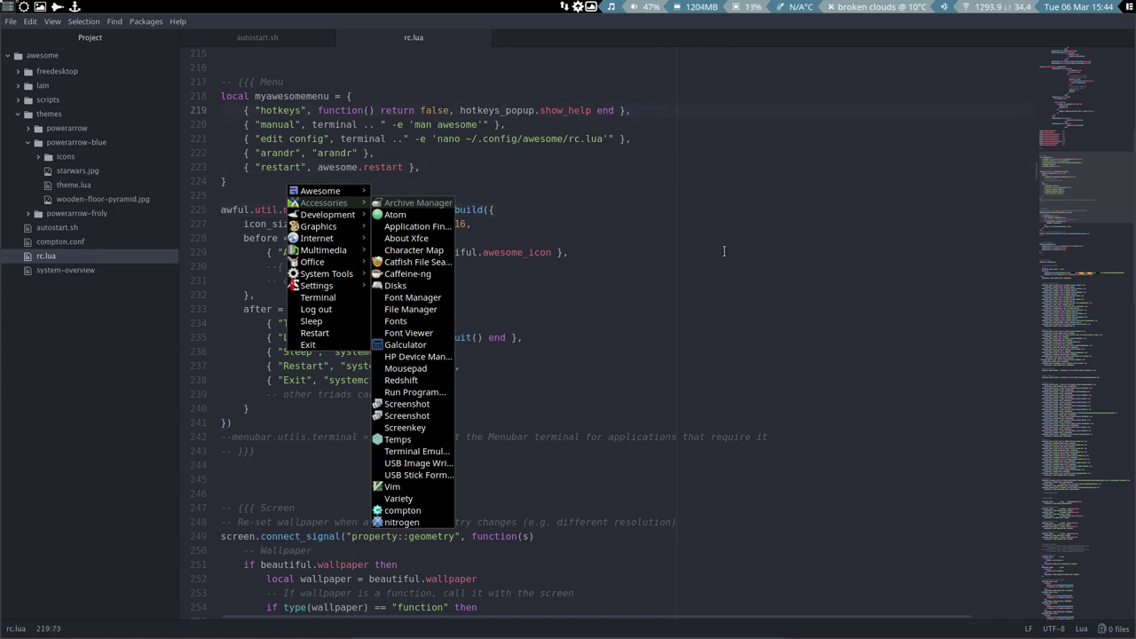
mouse_move(322, 249)
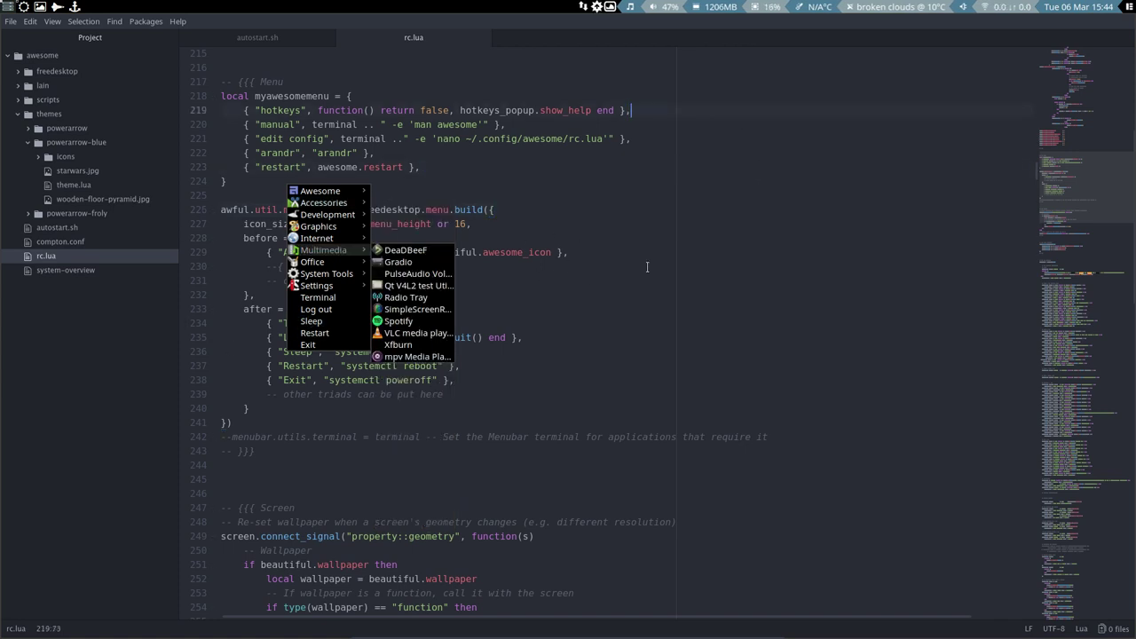
key("Escape")
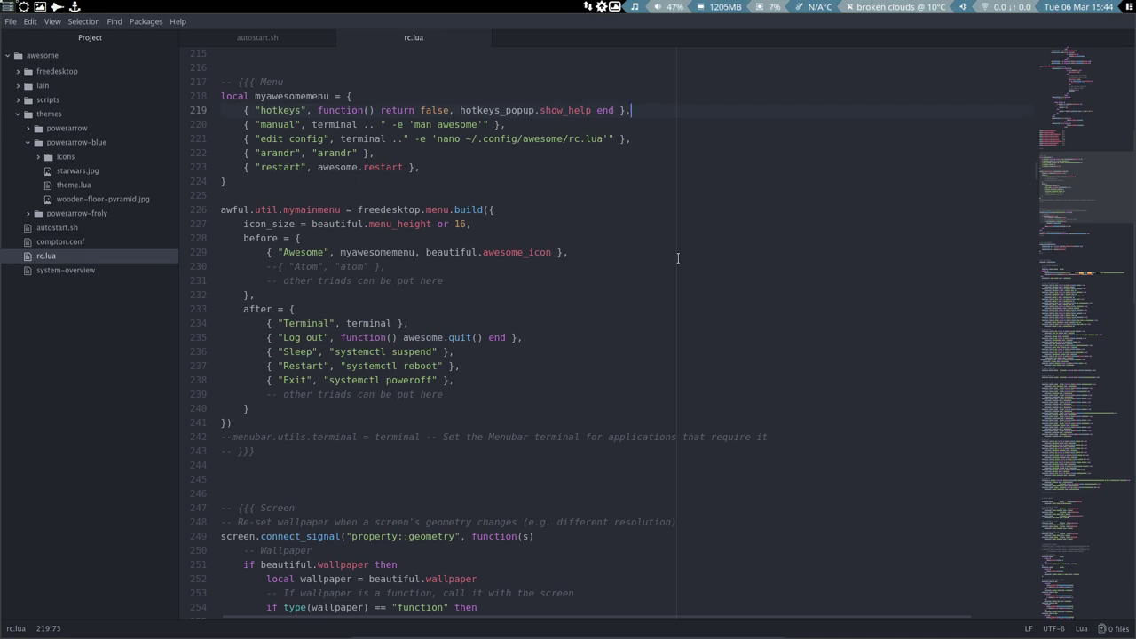
key("super+5")
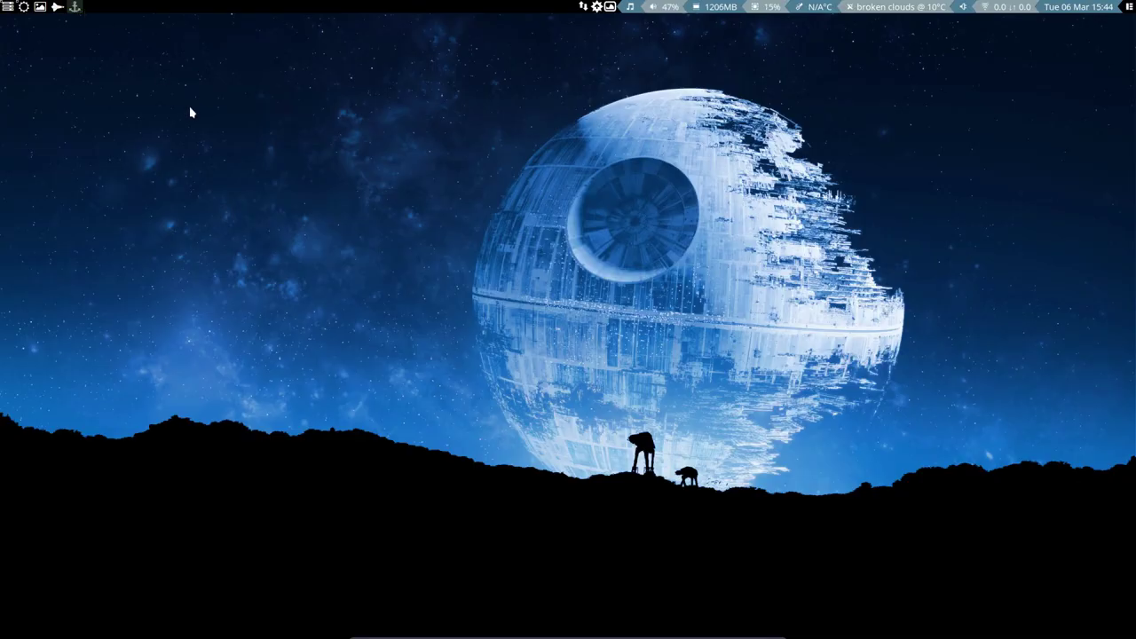
right_click(190, 108)
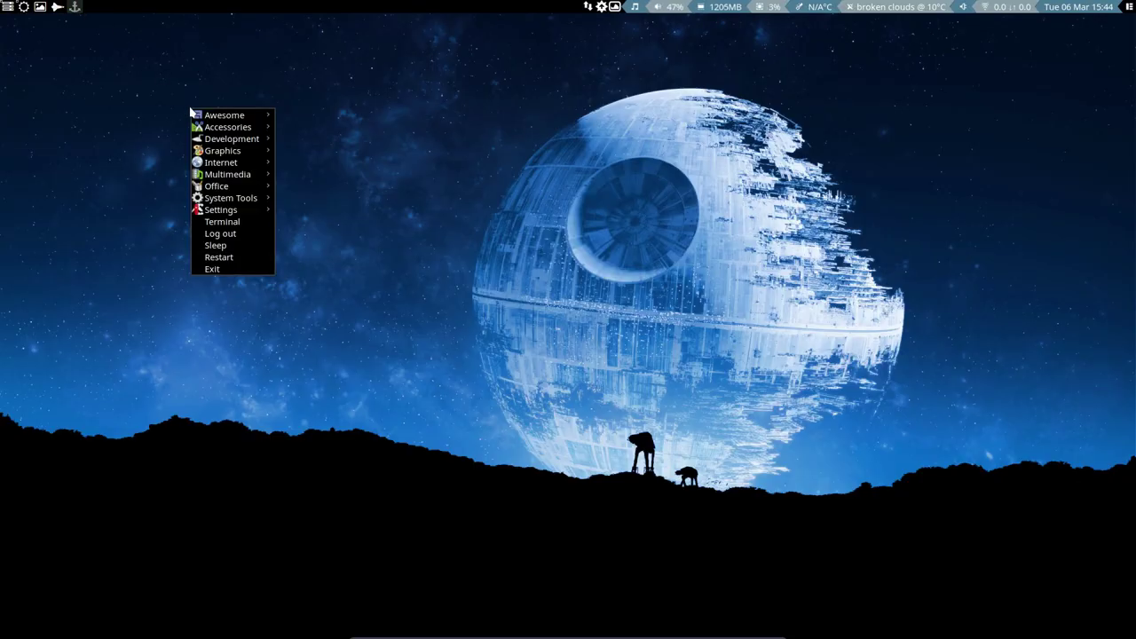
mouse_move(254, 177)
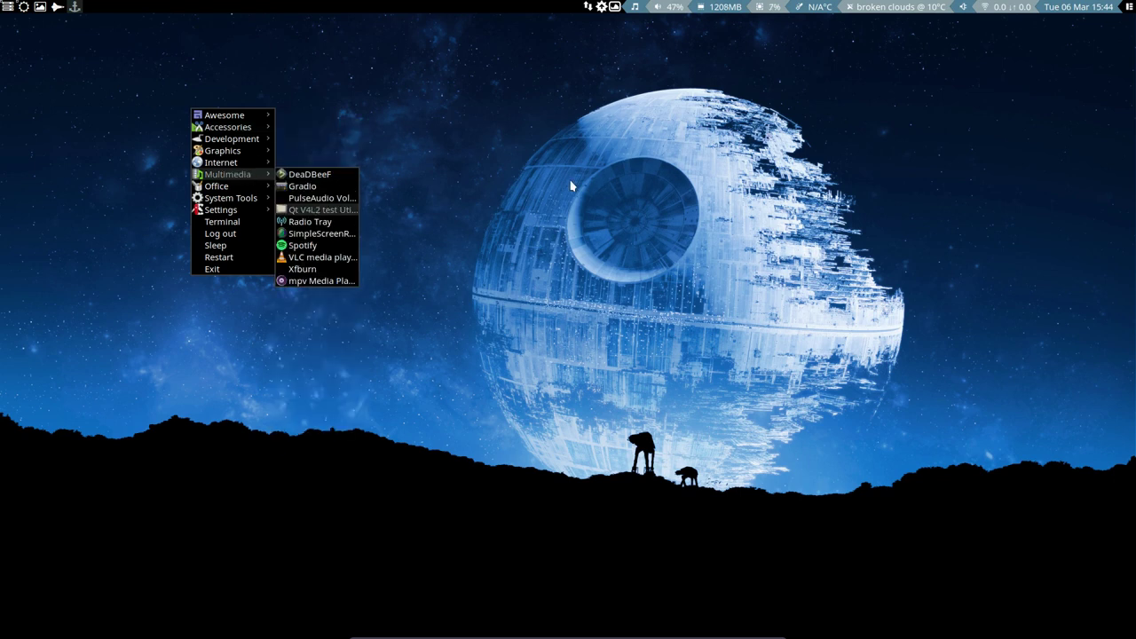
left_click(556, 213)
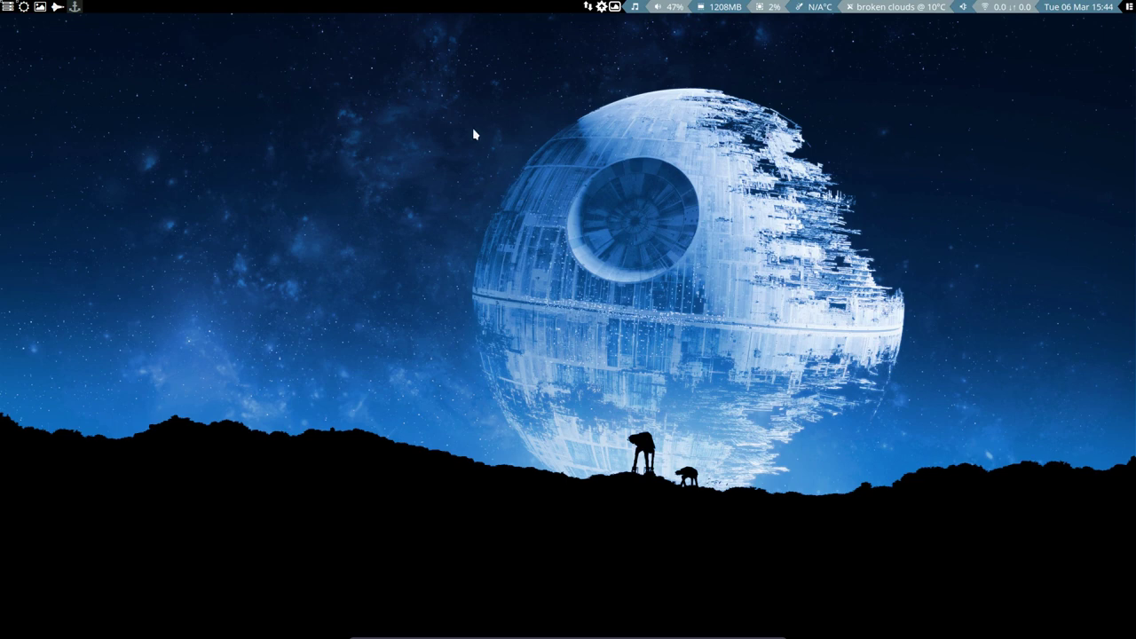
left_click(24, 7)
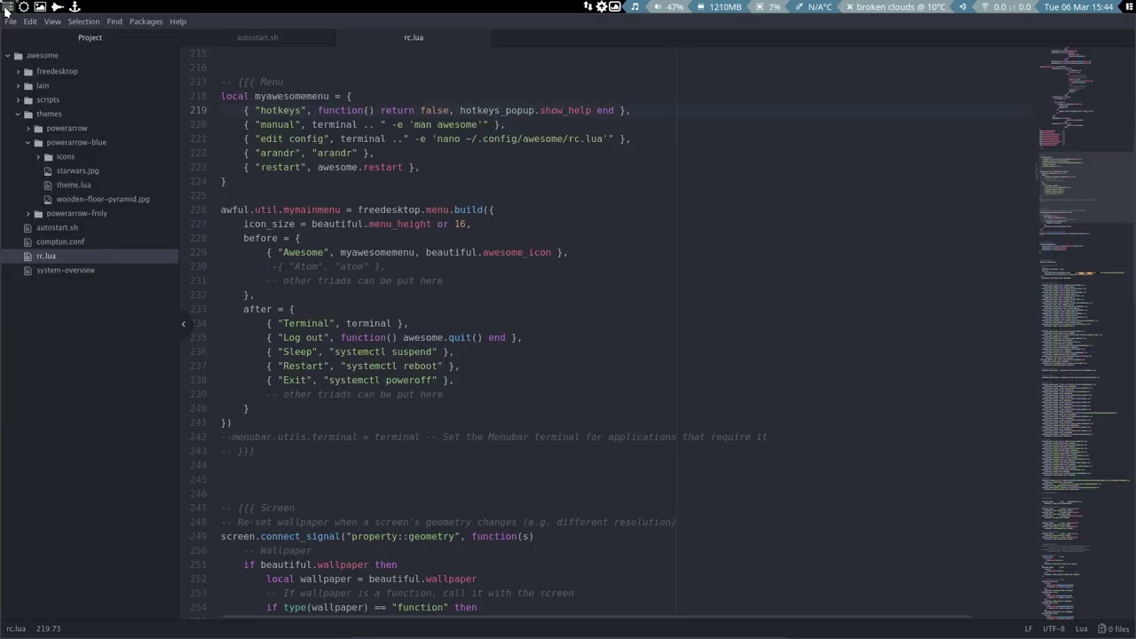
key("super+w")
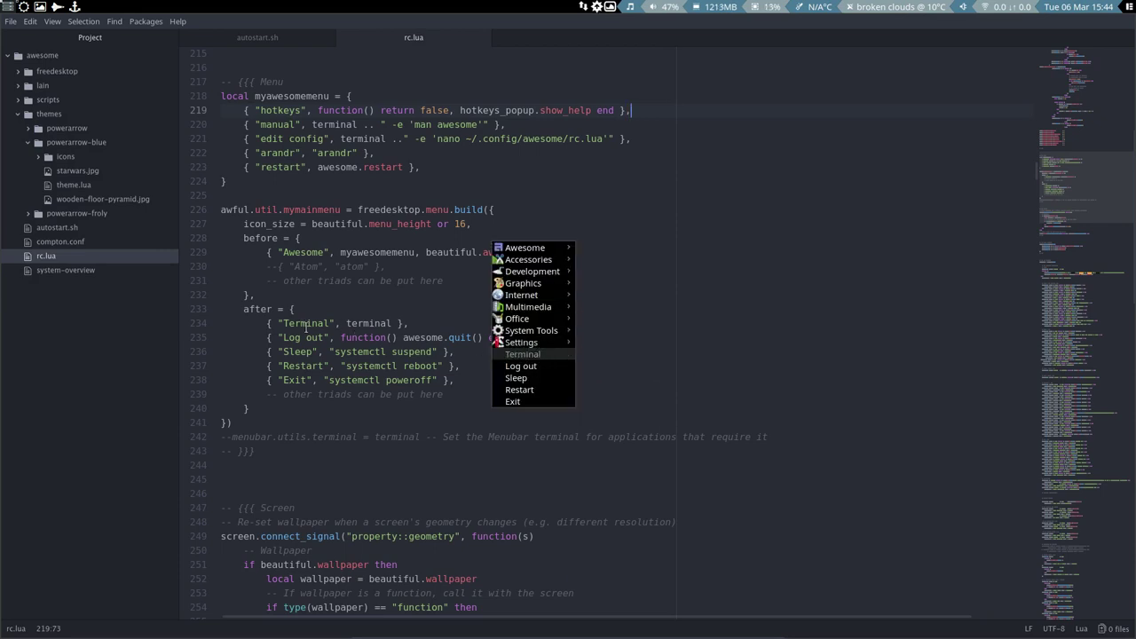
key("Down")
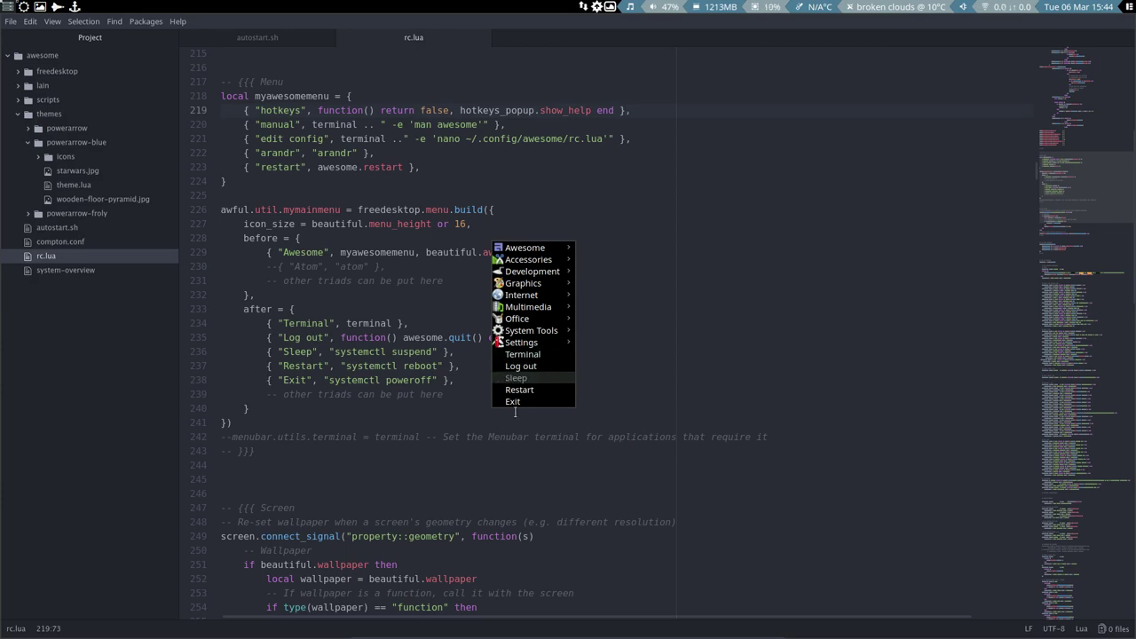
left_click(519, 450)
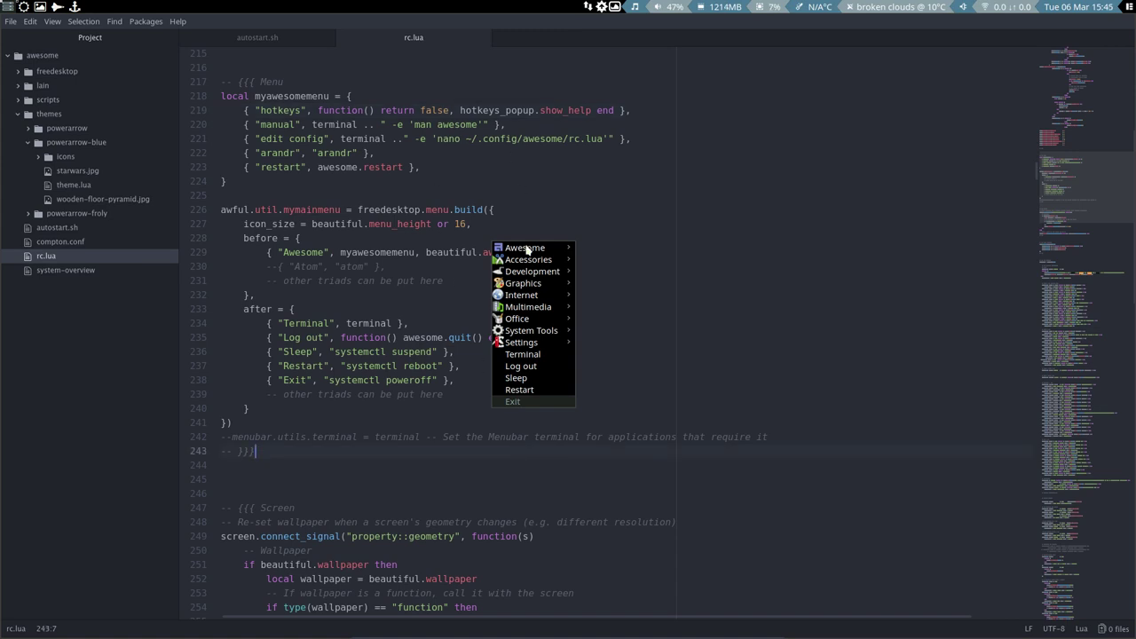
key("Escape")
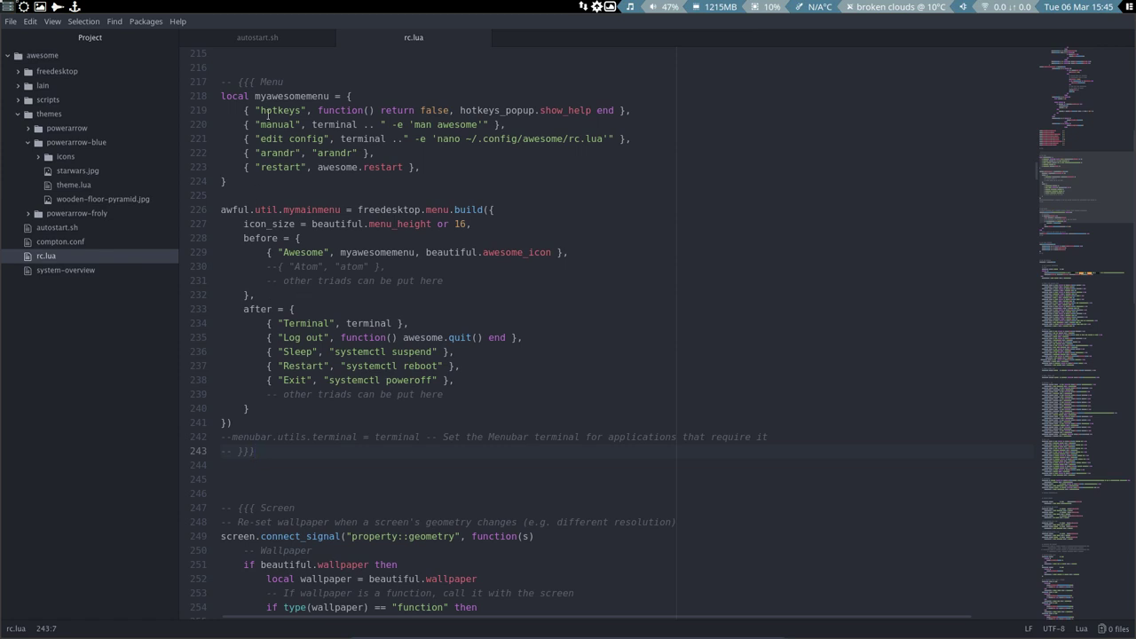
left_click(376, 153)
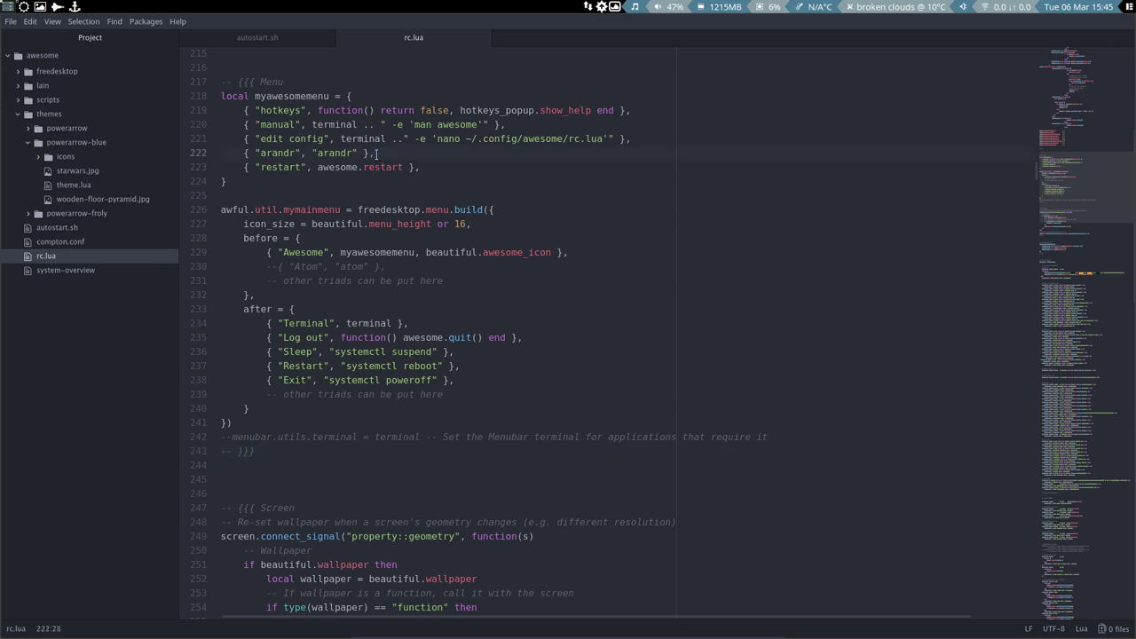
Step: Duplicate the arandr menu entry from line 222 onto line 223 with matching indent
left_click_drag(376, 153, 187, 160)
key("ctrl+c")
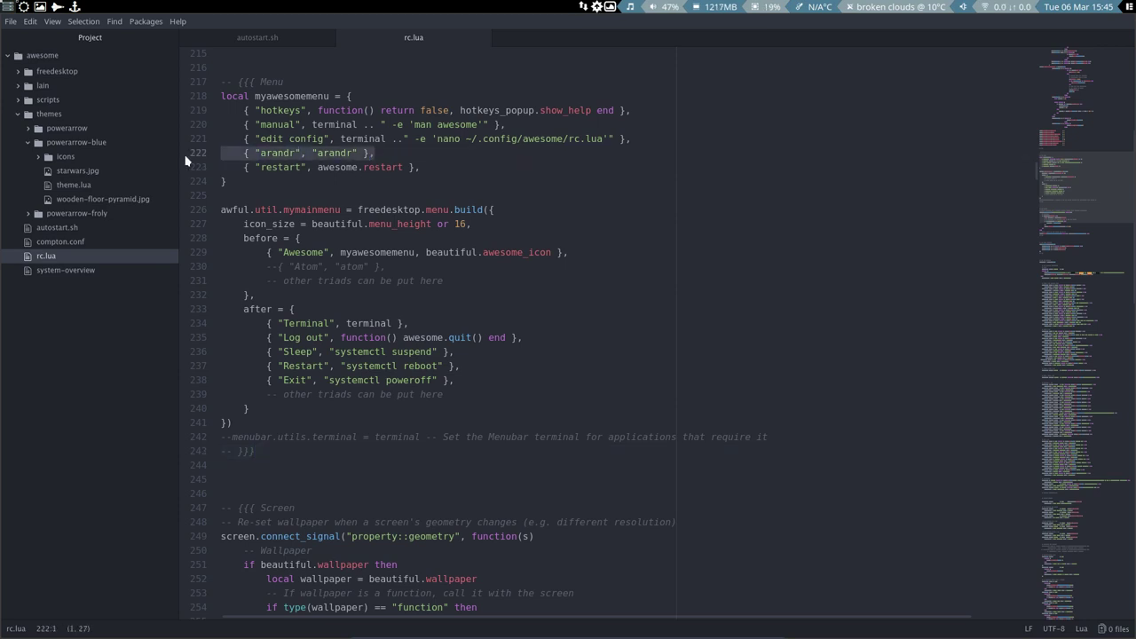
left_click(407, 153)
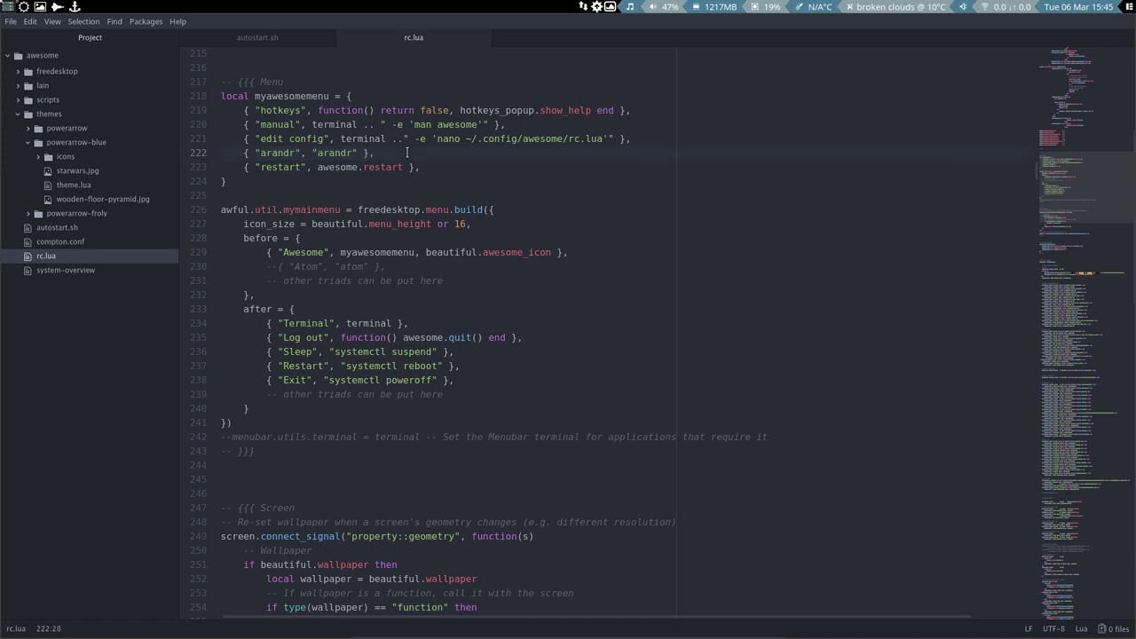
key("Return")
key("ctrl+v")
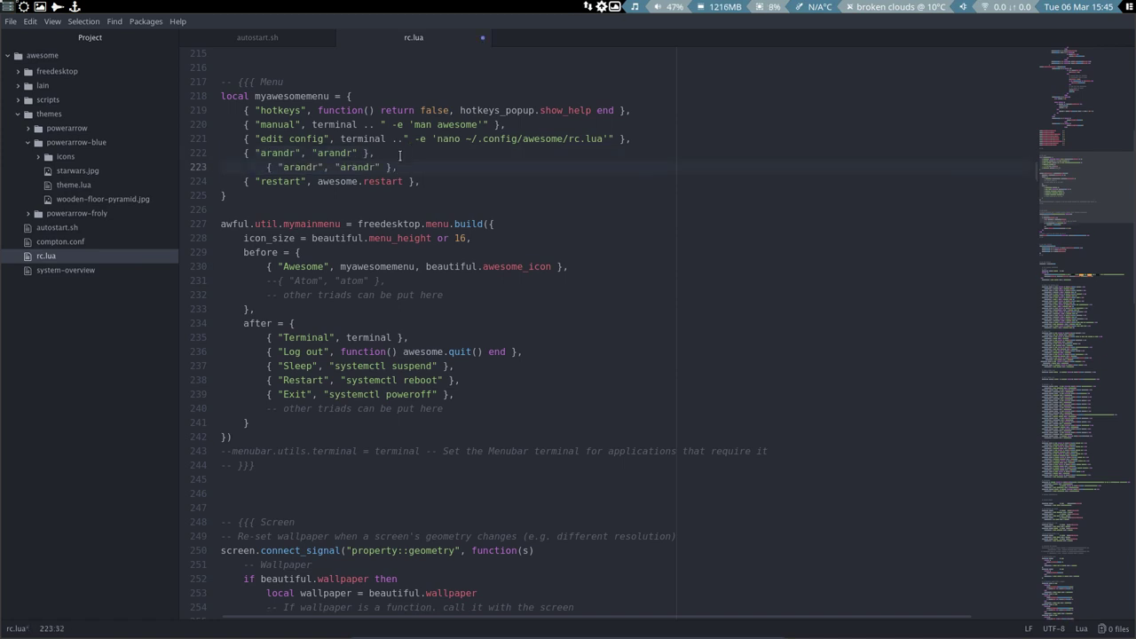
key("BackSpace")
key("BackSpace")
key("BackSpace")
key("BackSpace")
Step: Turn the copy into { "Spotify", "spotify" }, save rc.lua and restart Awesome
key("Right")
key("Right")
key("Right")
key("ctrl+shift+Right")
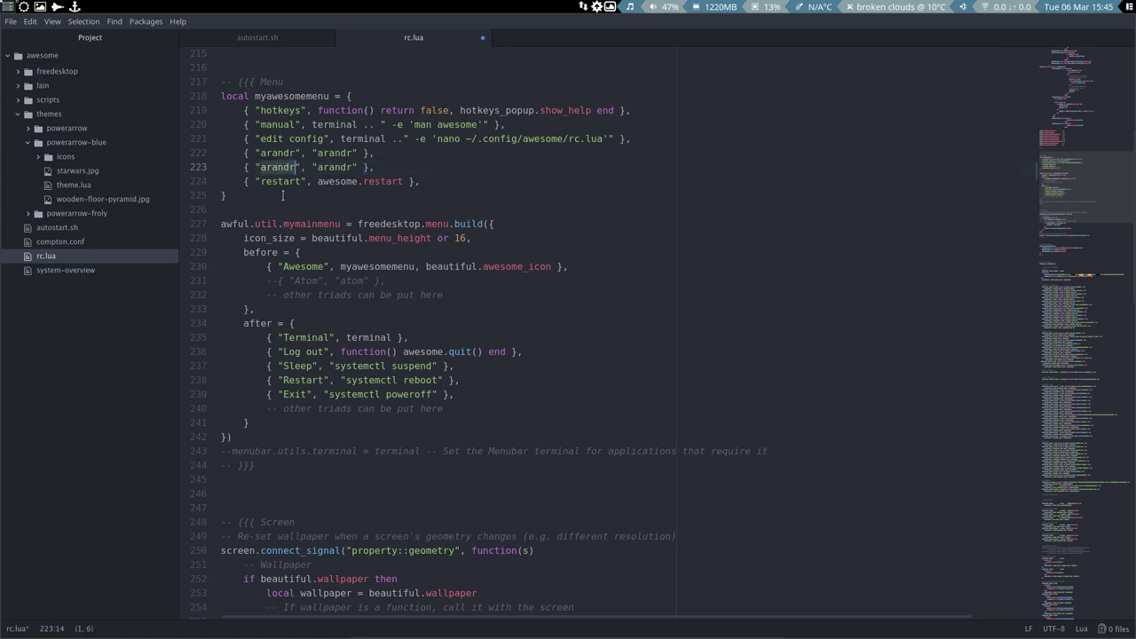
type("Sp")
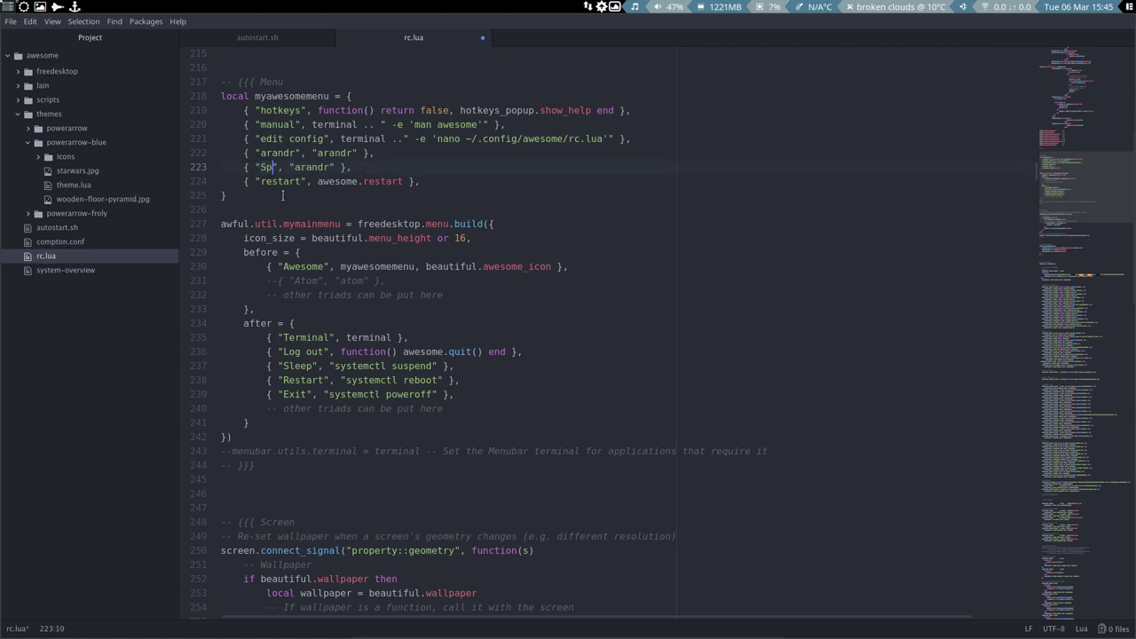
type("otify")
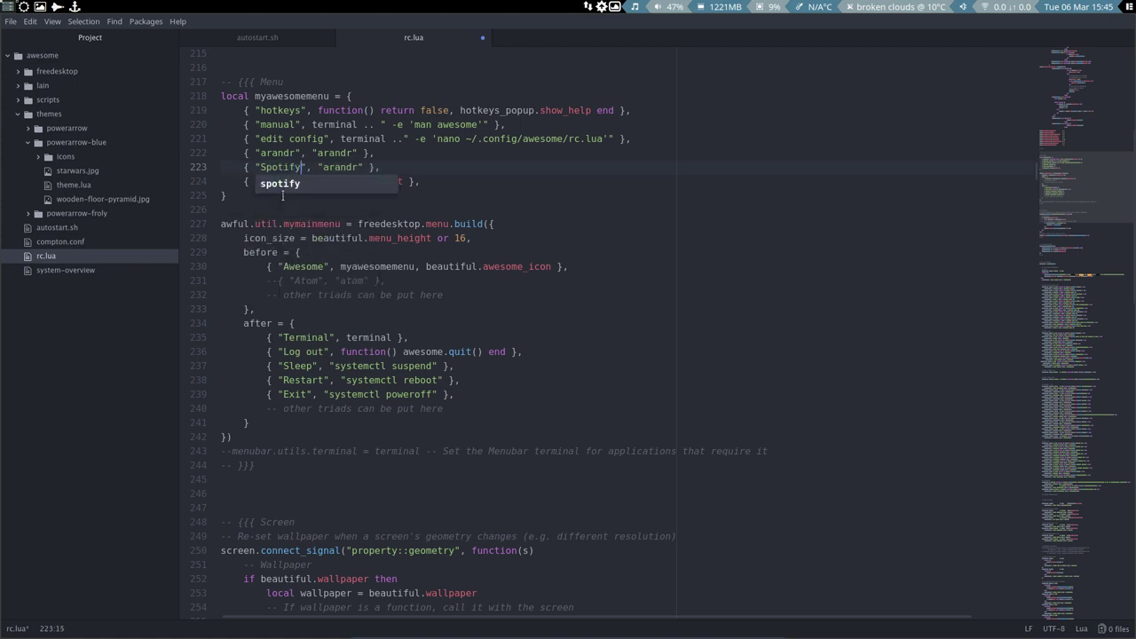
double_click(340, 167)
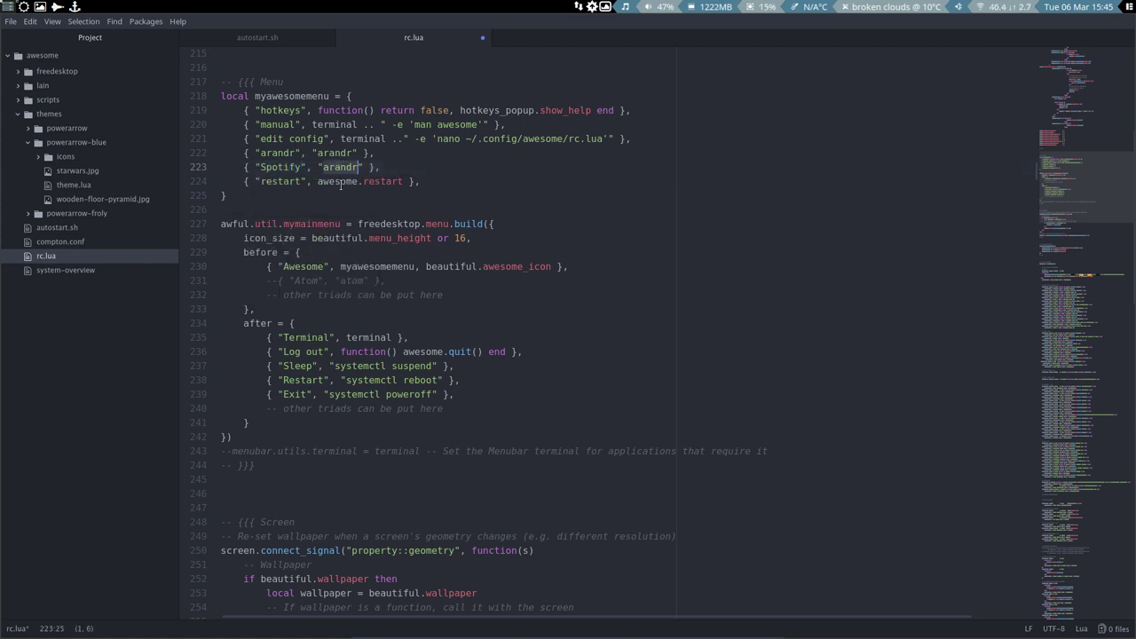
type("spotify")
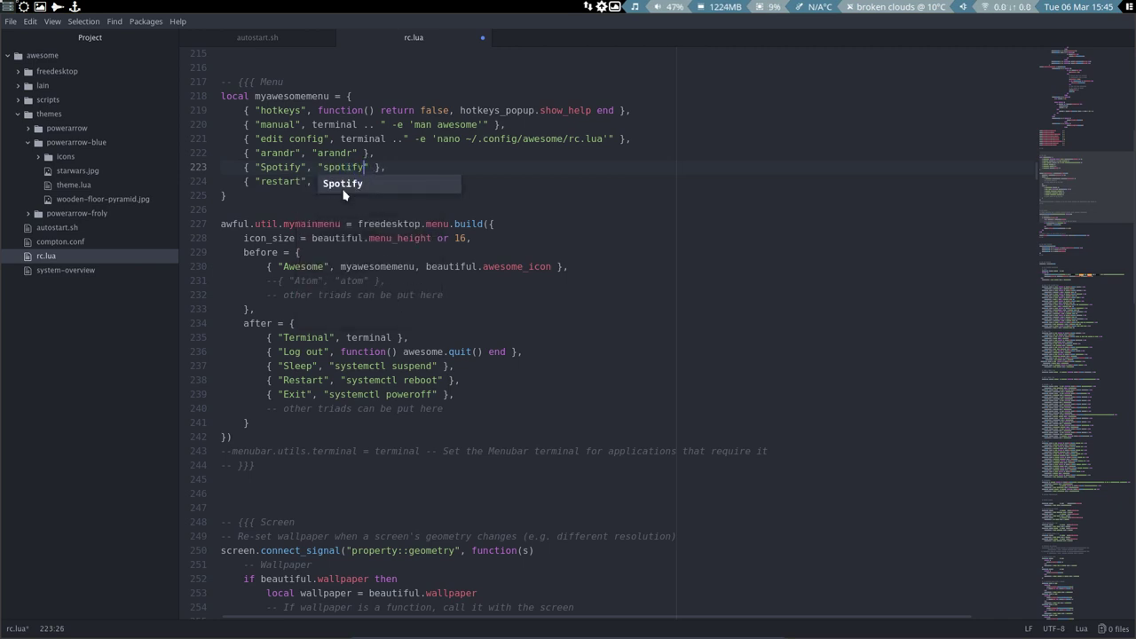
key("ctrl+s")
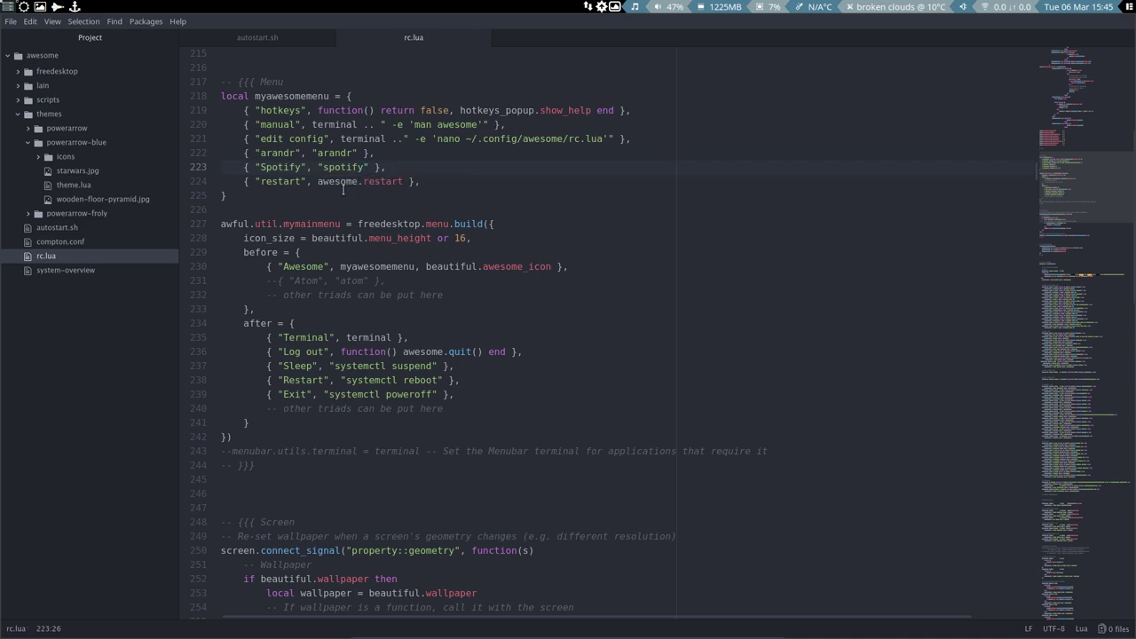
key("super+ctrl+r")
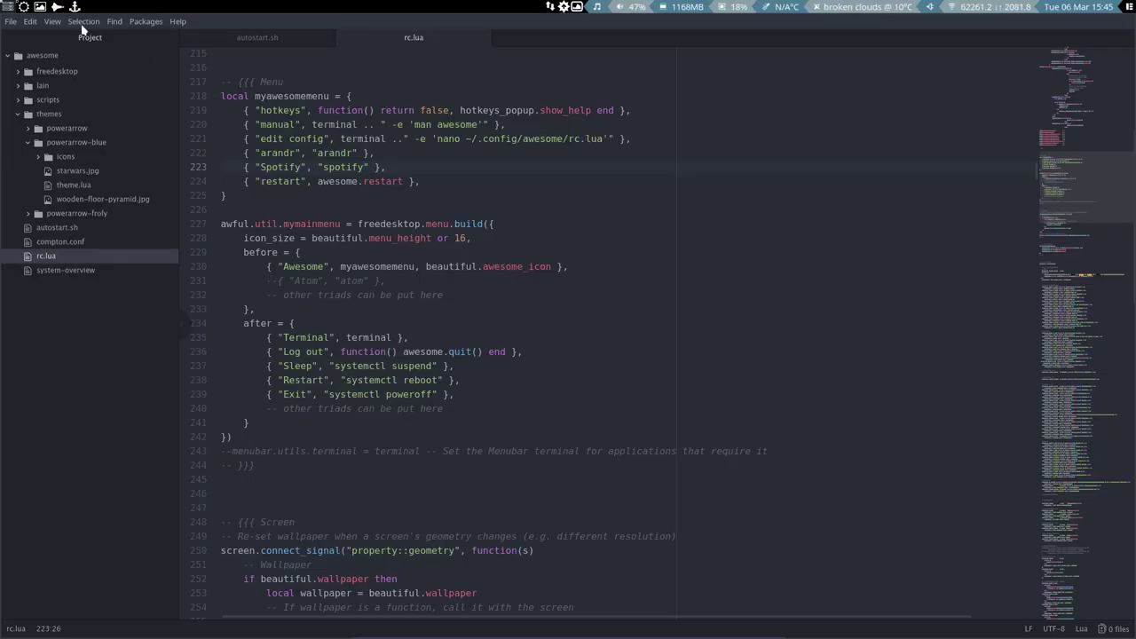
Step: On the empty tag, launch Spotify from the desktop menu's Awesome > Spotify entry
left_click(59, 8)
right_click(285, 212)
mouse_move(330, 218)
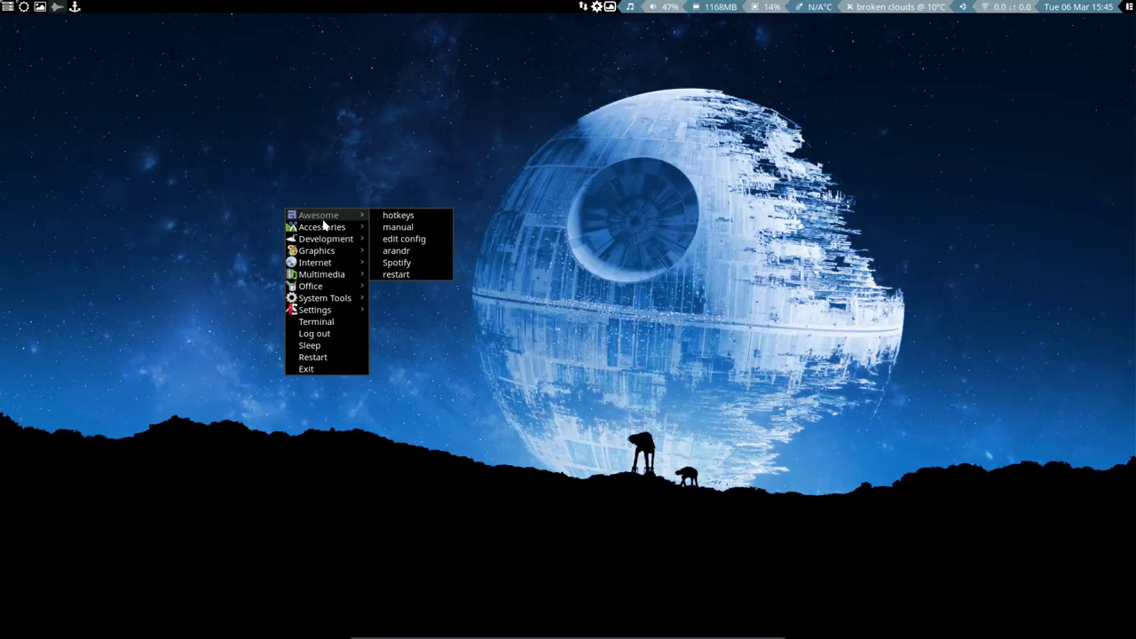
left_click(390, 264)
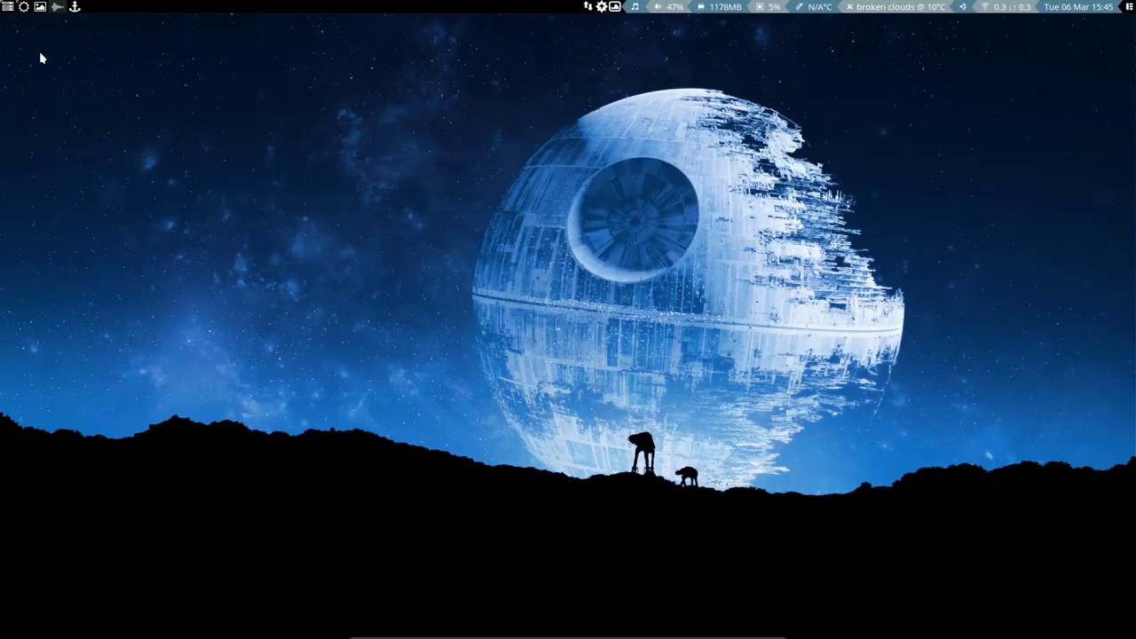
Step: Change the line 223 label to lowercase 'spotify', save, and select the freedesktop menu call on line 227
left_click(7, 14)
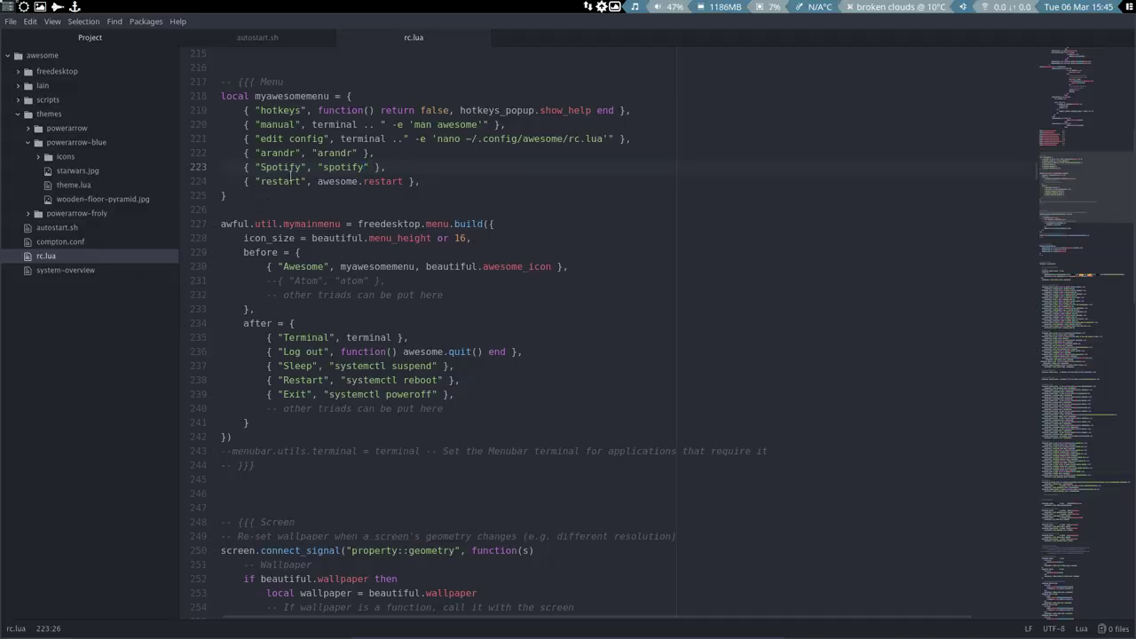
left_click(261, 167)
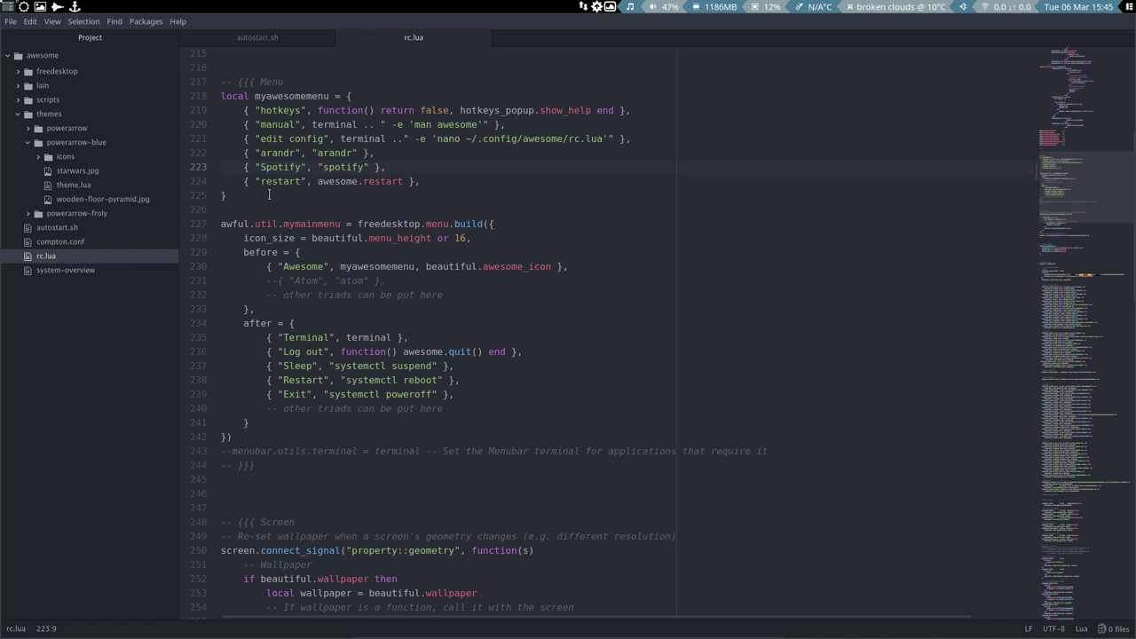
key("BackSpace")
type("s")
key("ctrl+s")
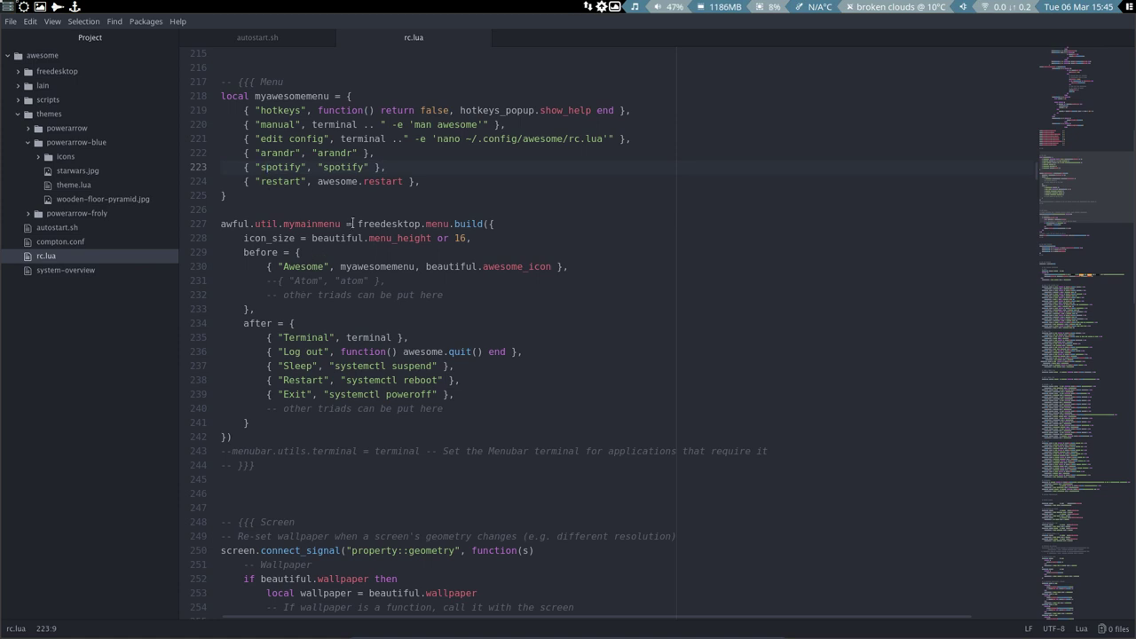
left_click_drag(357, 223, 485, 224)
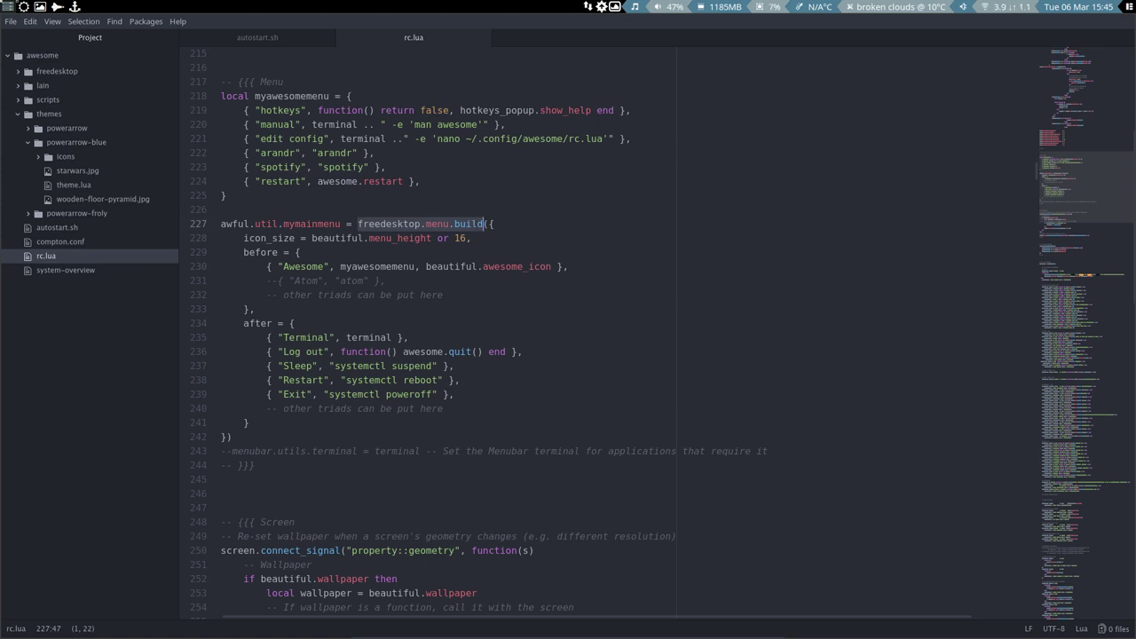
Step: On the empty tag, browse the desktop menu, check Spotify under Awesome, then close it
left_click(58, 9)
right_click(191, 100)
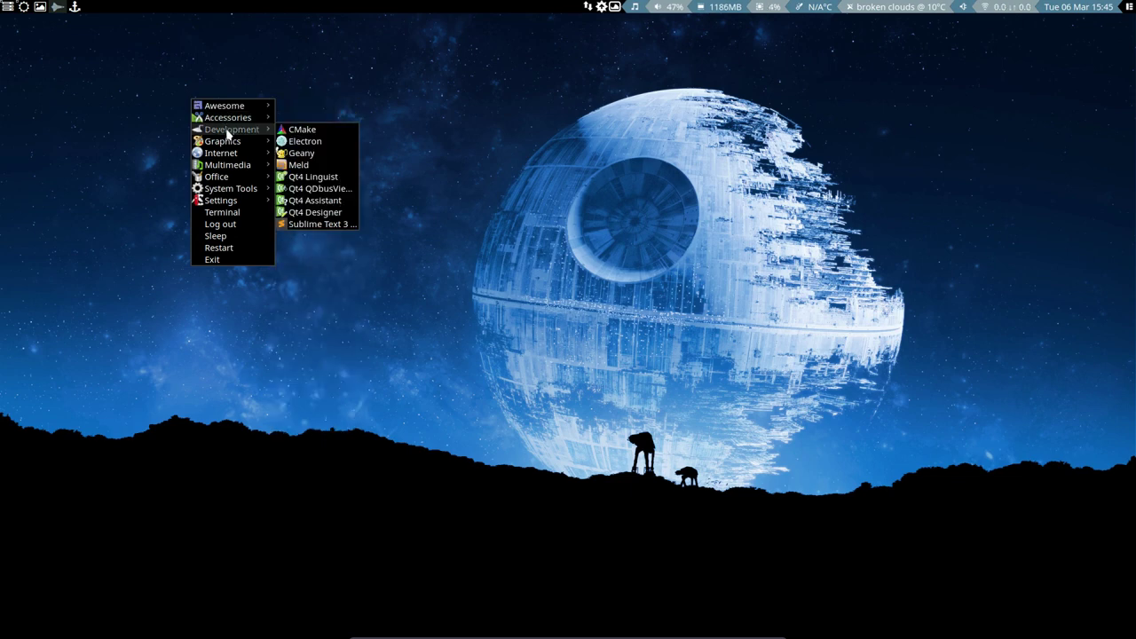
mouse_move(226, 189)
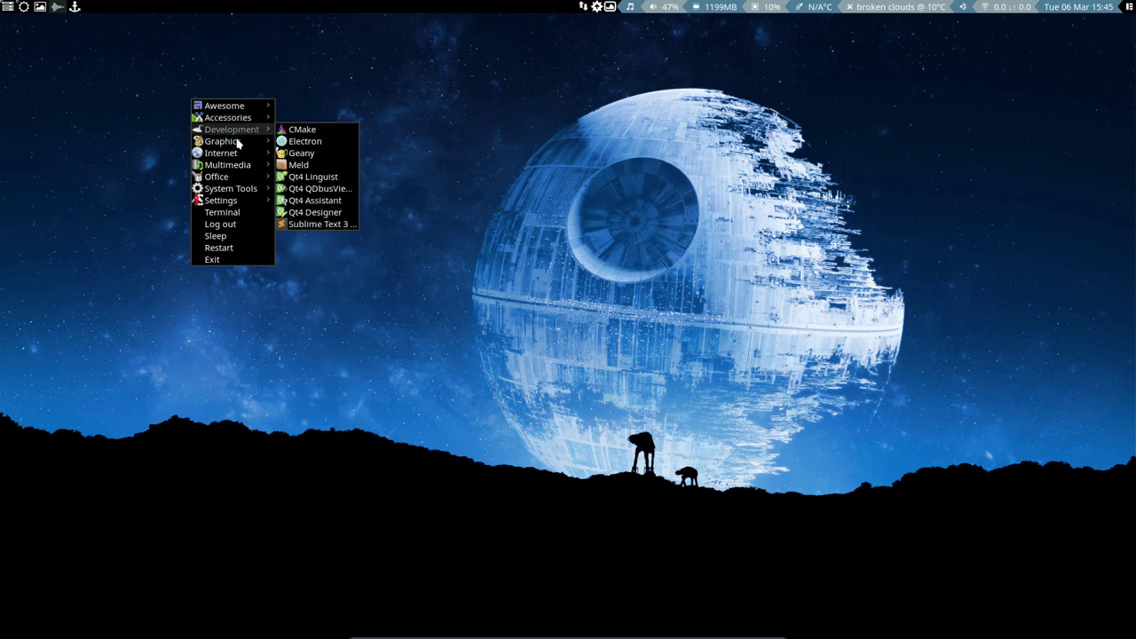
mouse_move(200, 177)
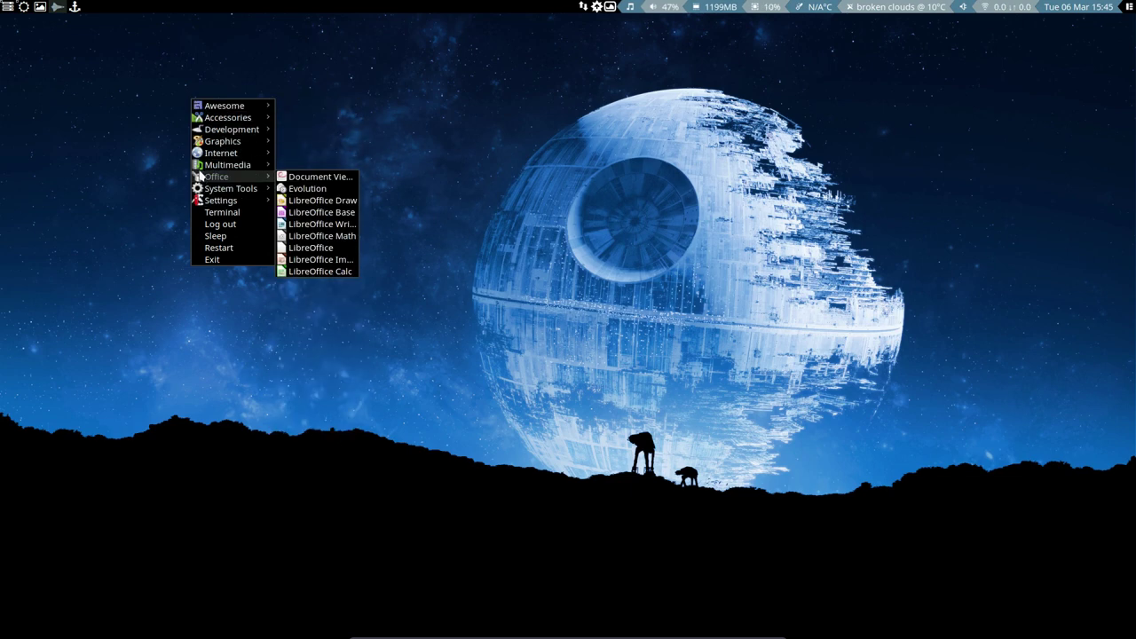
left_click(120, 104)
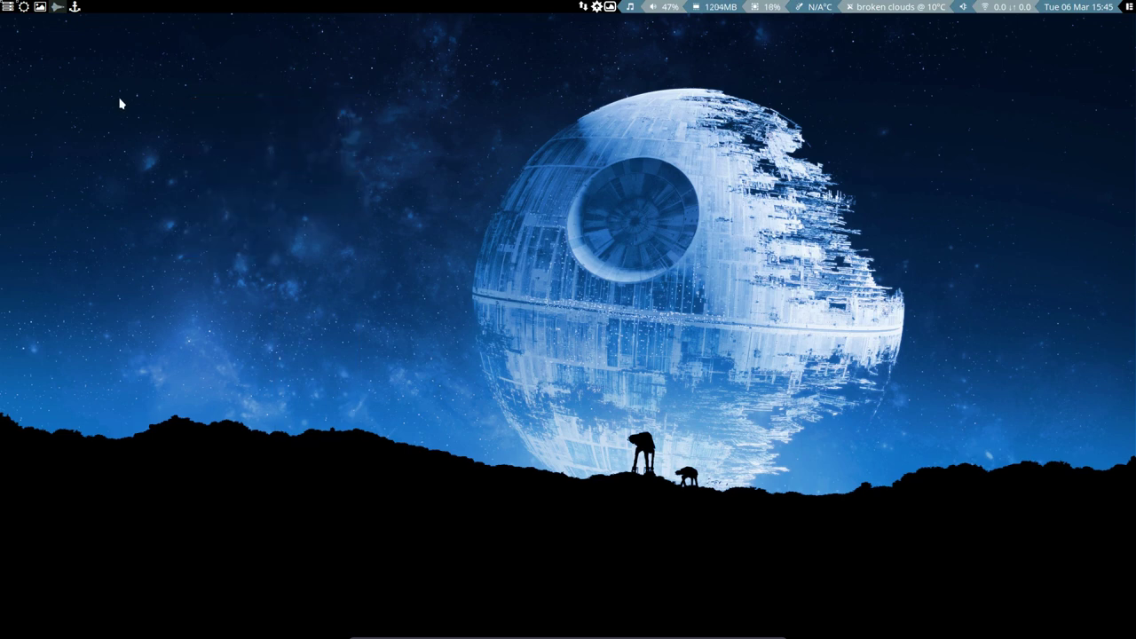
Step: Back in rc.lua, clear the line 227 selection and scroll down to the Screen section
left_click(7, 9)
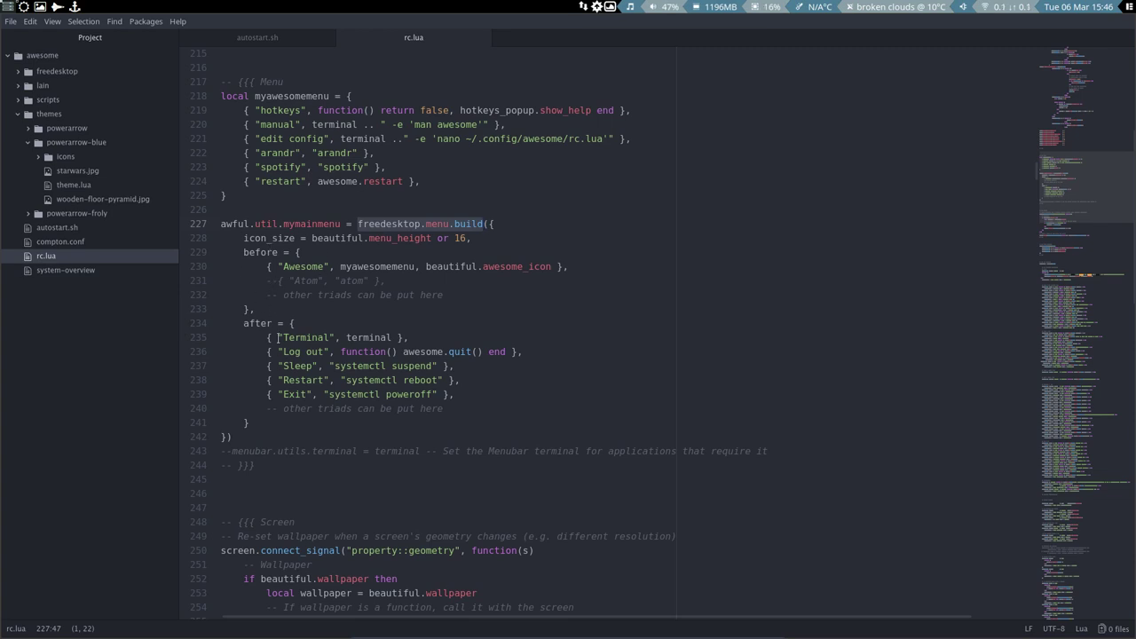
left_click(362, 222)
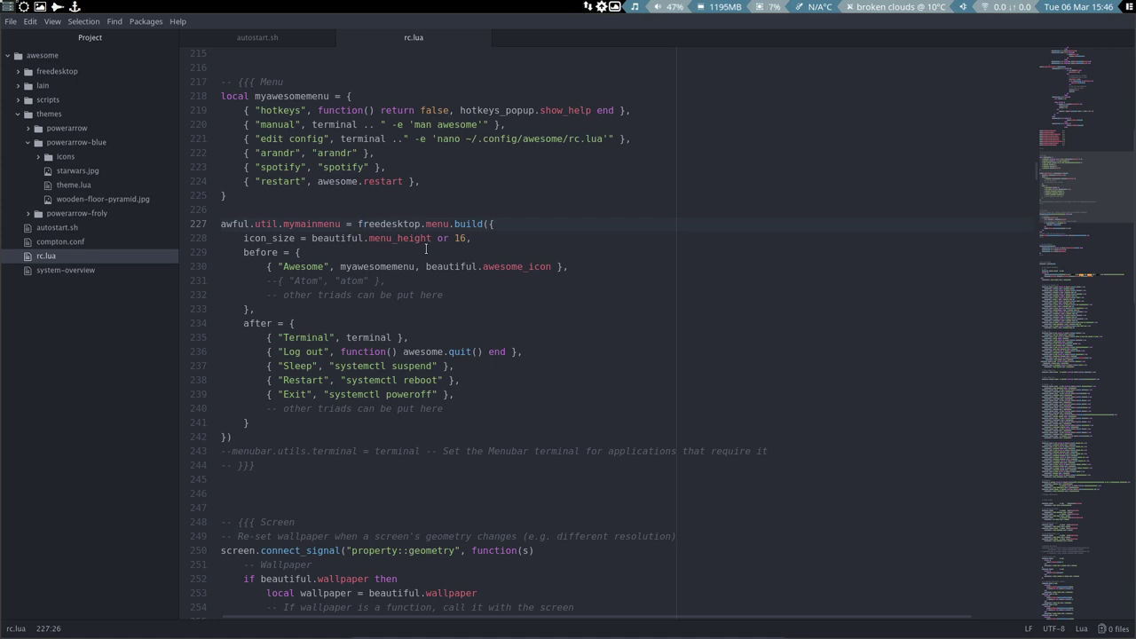
scroll(428, 275, "down", 3)
scroll(432, 379, "down", 4)
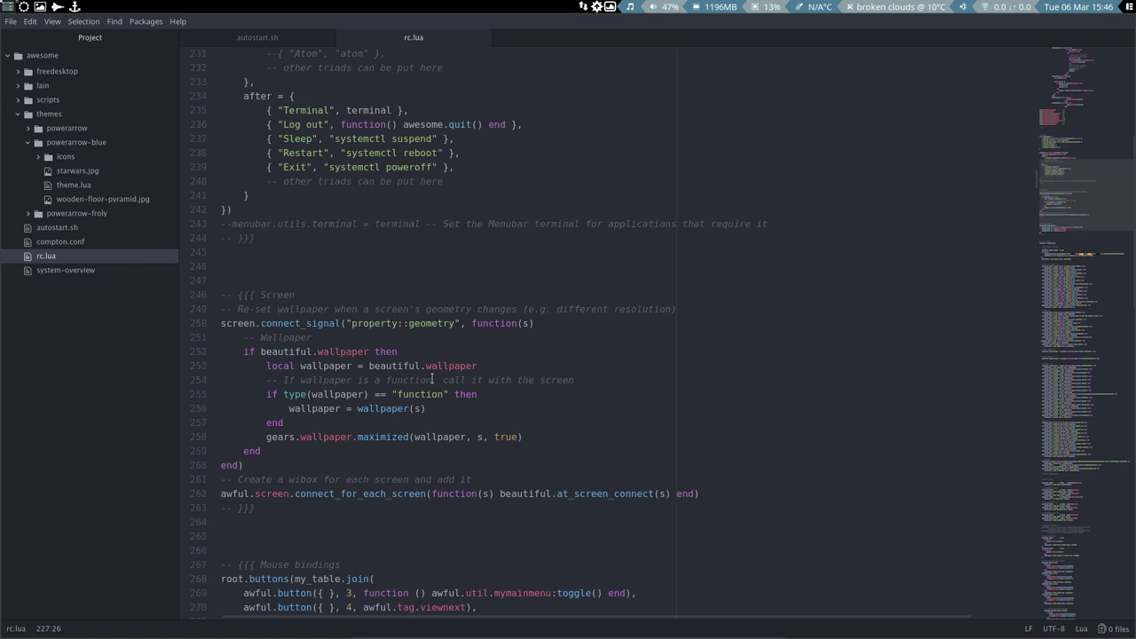
scroll(432, 378, "down", 1)
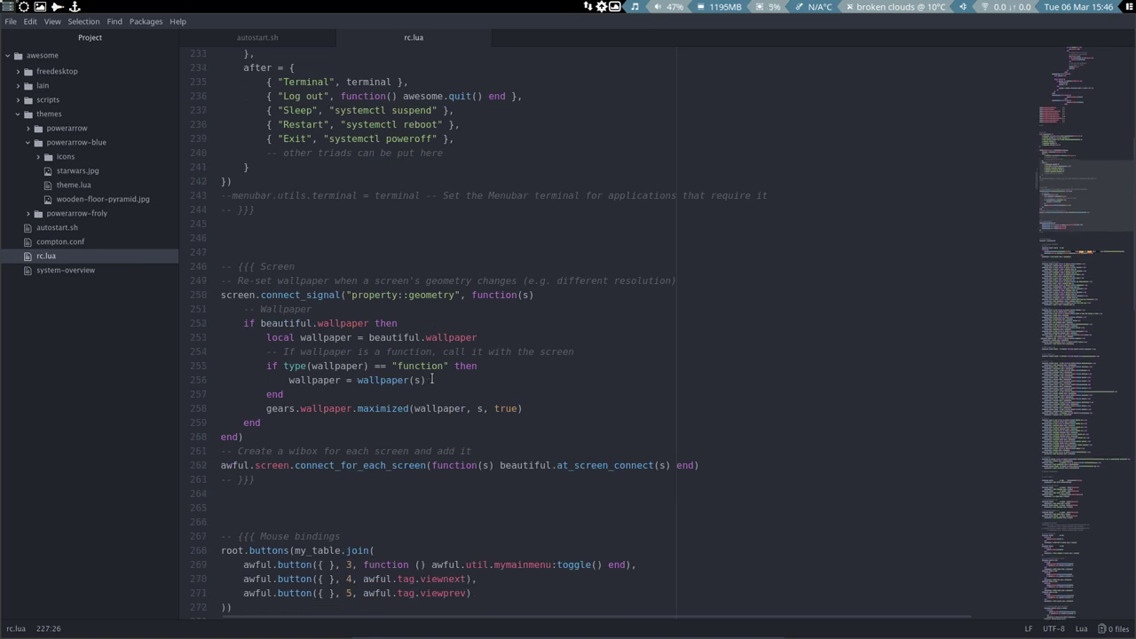